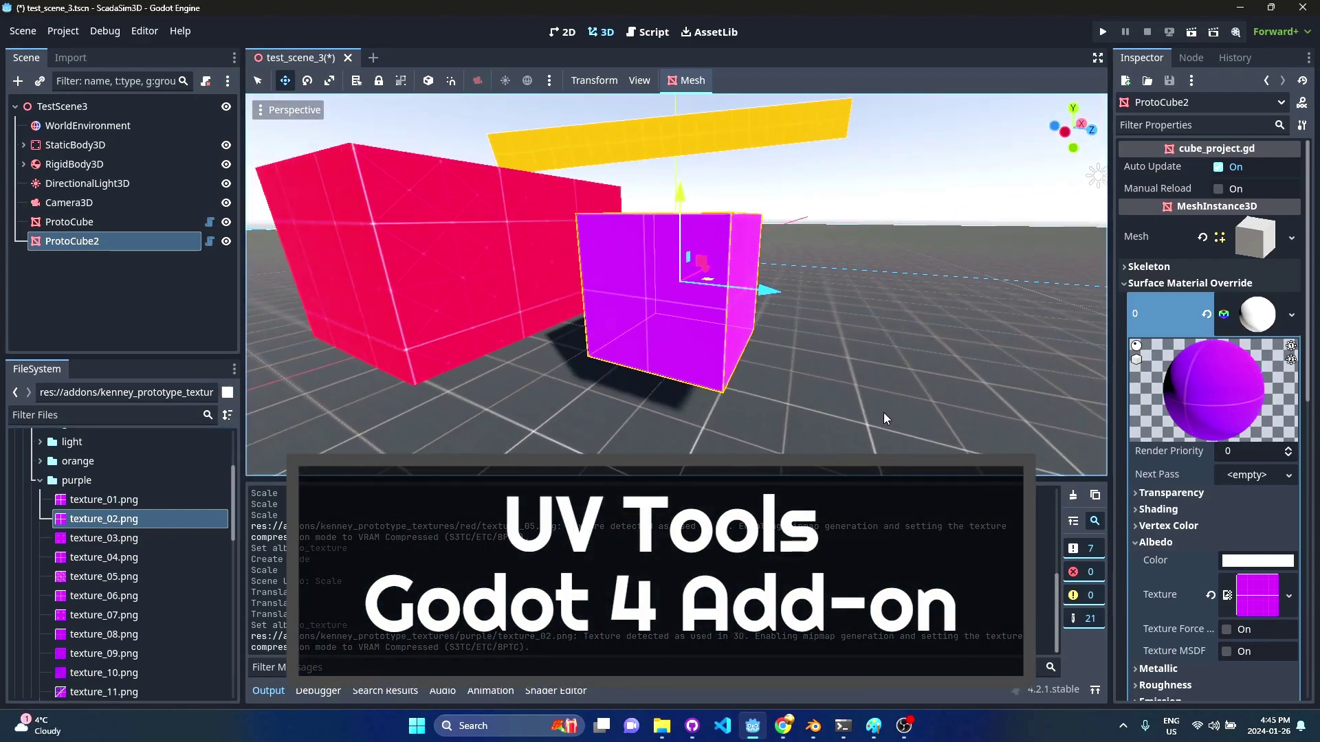
# - Stretch the purple ProtoCube2 along its Z axis and move it horizontally across the ground toward the camera
pyautogui.click(329, 80)
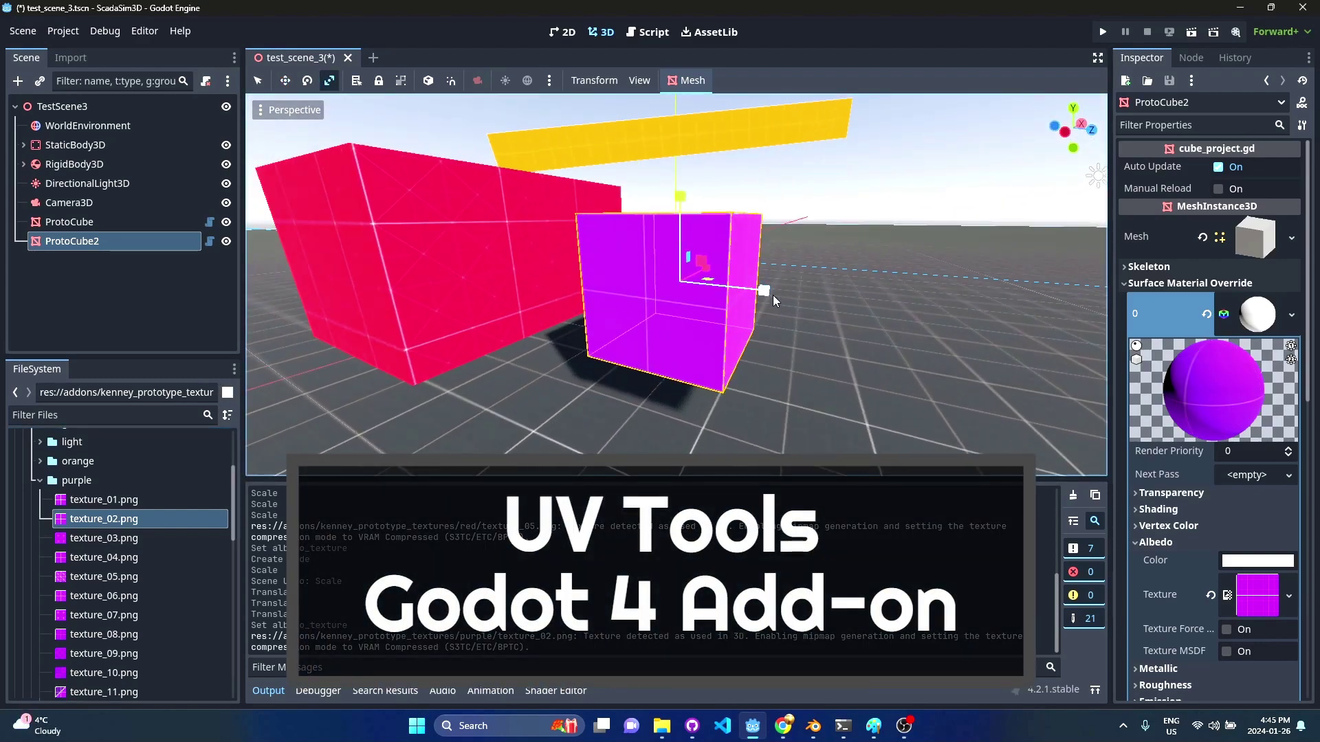
pyautogui.moveTo(773, 295); pyautogui.dragTo(998, 328)
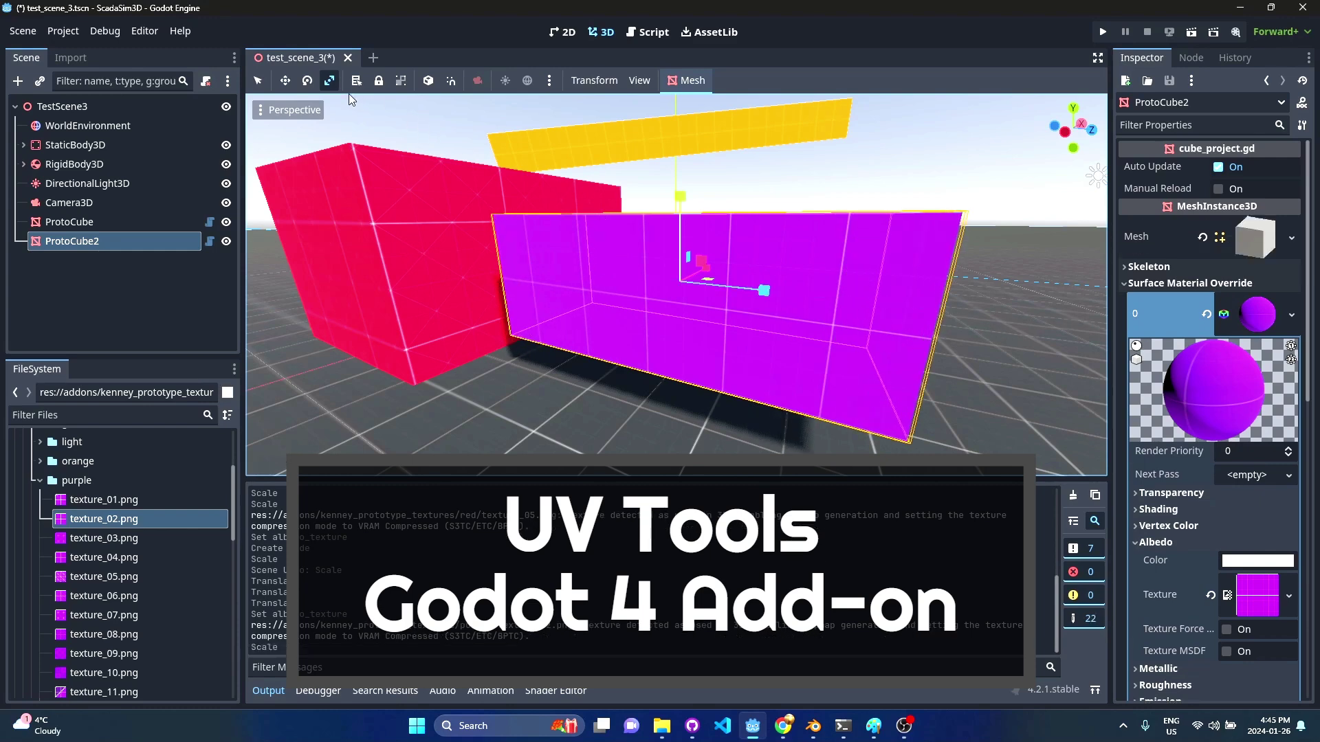
pyautogui.click(284, 81)
pyautogui.moveTo(709, 294); pyautogui.dragTo(722, 238)
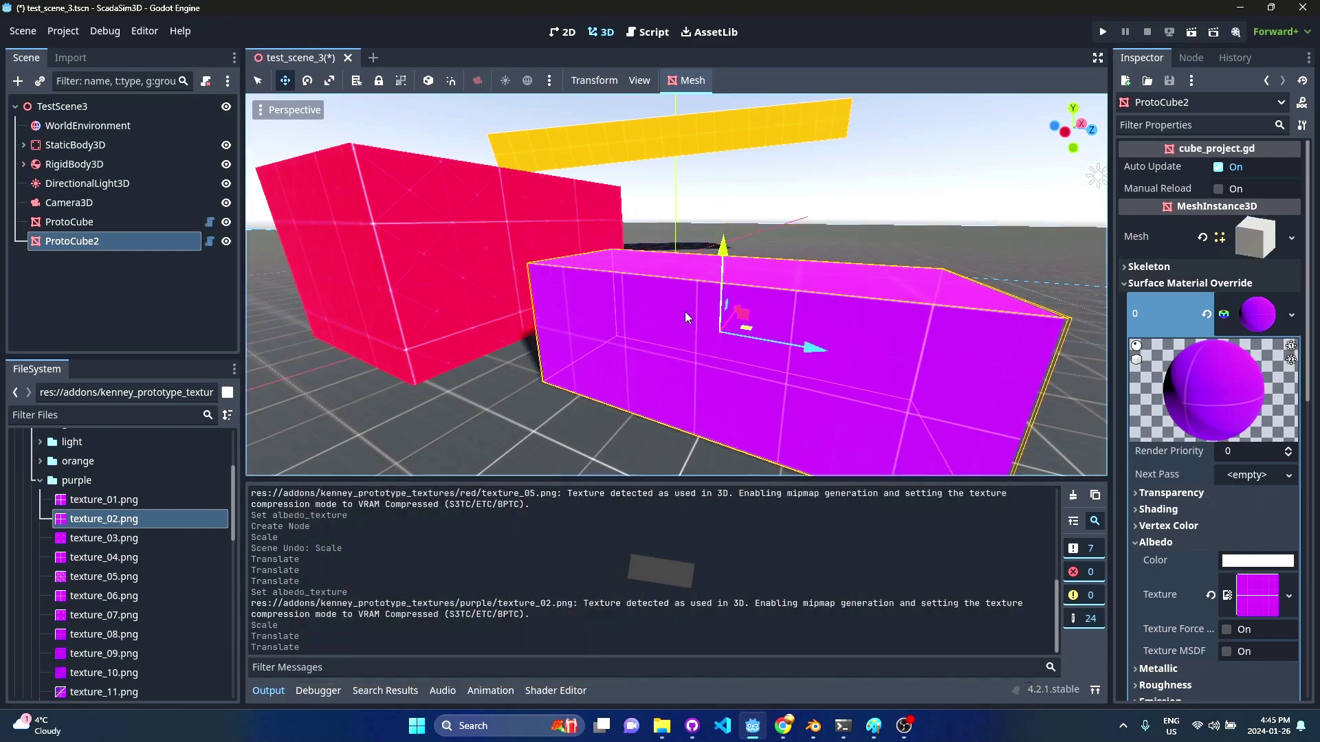
pyautogui.press('s')
pyautogui.moveTo(688, 318); pyautogui.dragTo(632, 329, button='right')
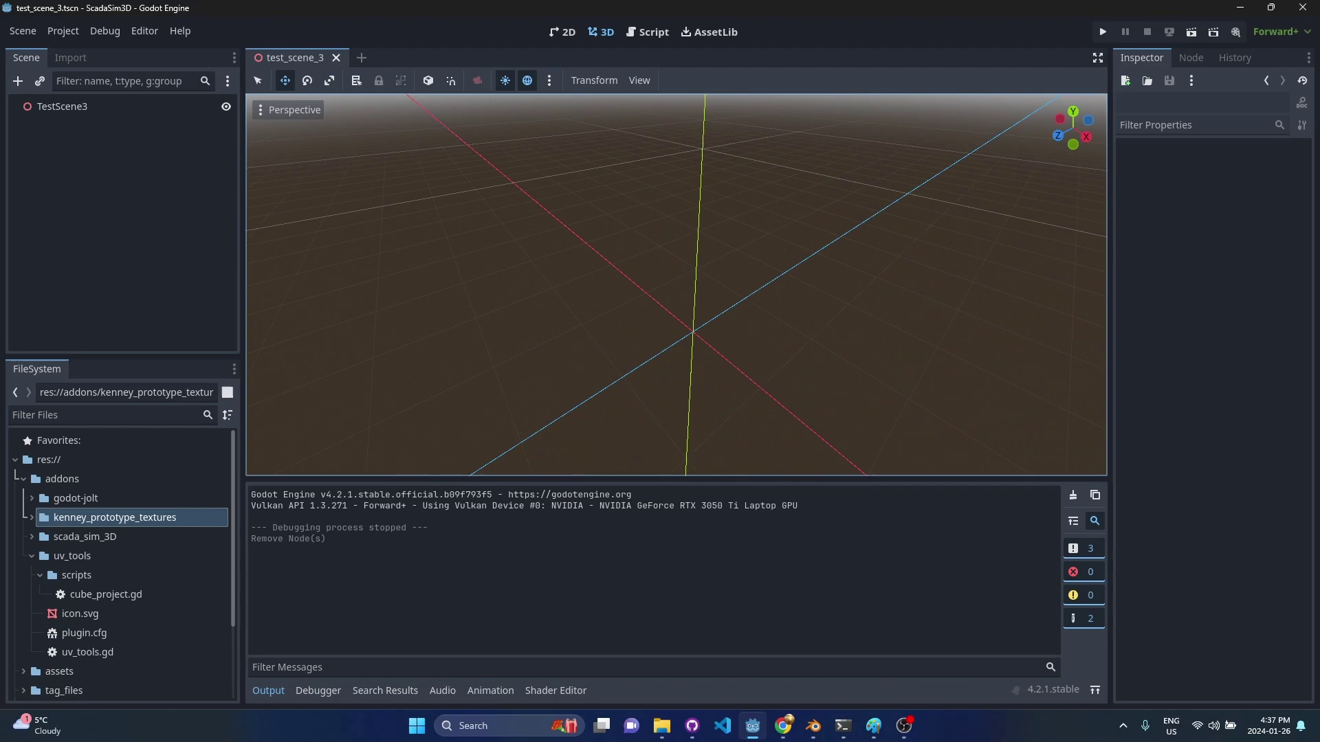
# - Look through the texture add-ons in the asset library and the dark textures inside the kenney_prototype_textures folder
pyautogui.moveTo(752, 286)
pyautogui.mouseDown(button='right')
pyautogui.moveTo(771, 296)
pyautogui.moveTo(761, 273)
pyautogui.mouseUp(button='right')
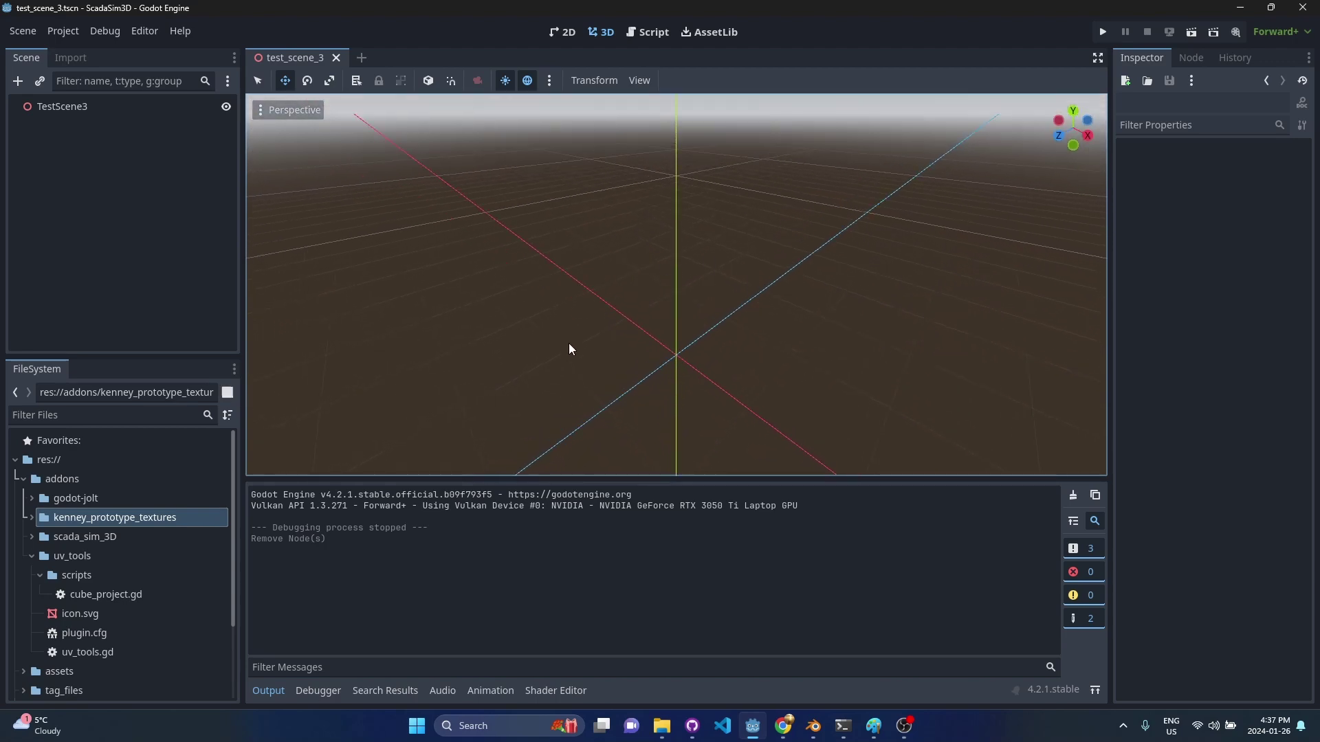
pyautogui.click(722, 36)
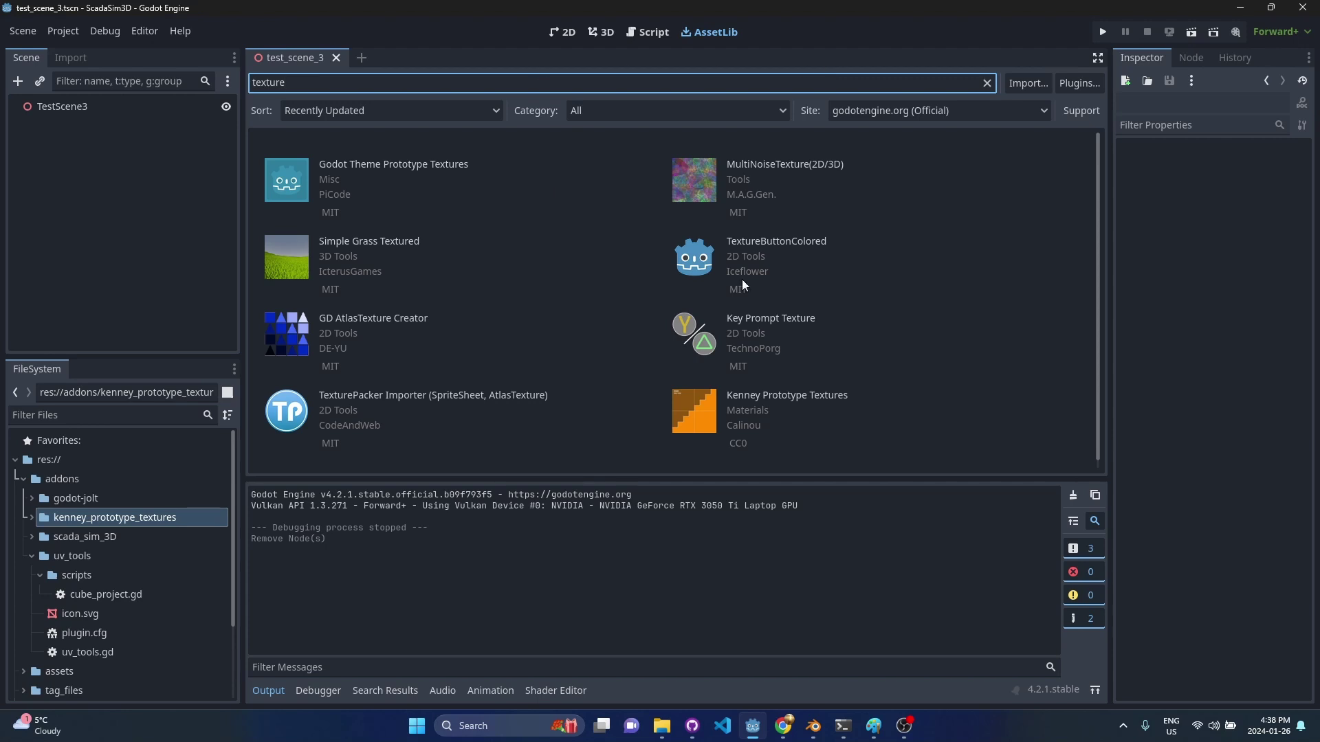
pyautogui.click(32, 518)
pyautogui.scroll(-3, 111, 536)
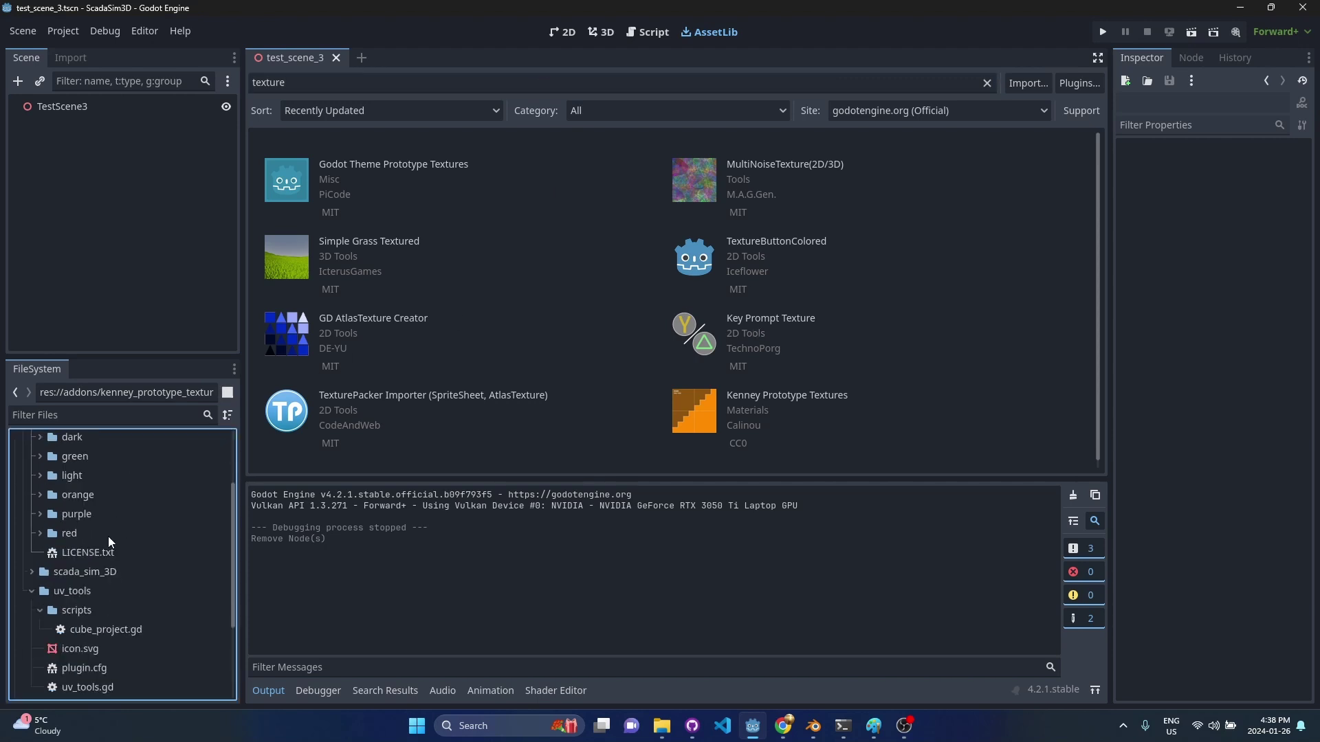
pyautogui.scroll(2, 108, 536)
pyautogui.click(40, 504)
pyautogui.scroll(-3, 150, 542)
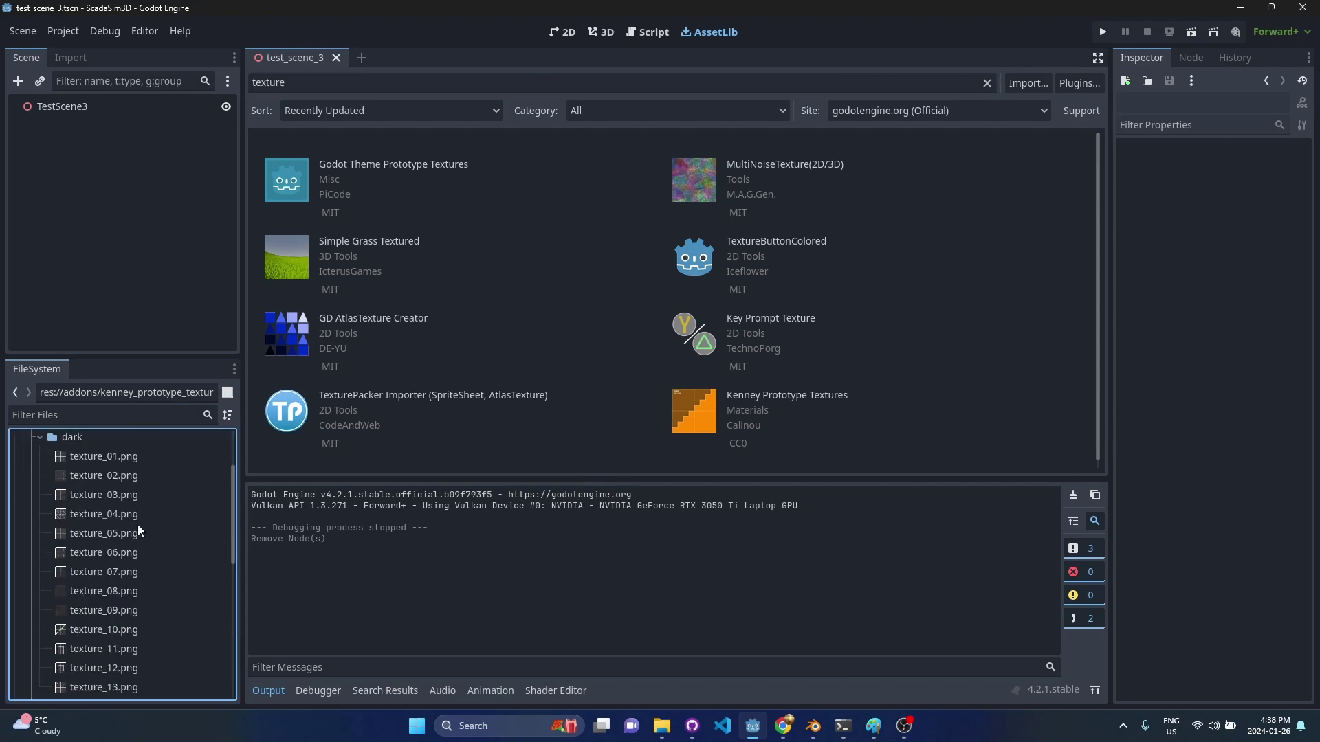
pyautogui.moveTo(137, 522)
# - Return to the 3D viewport and collapse the kenney_prototype_textures folder in the project files
pyautogui.click(605, 35)
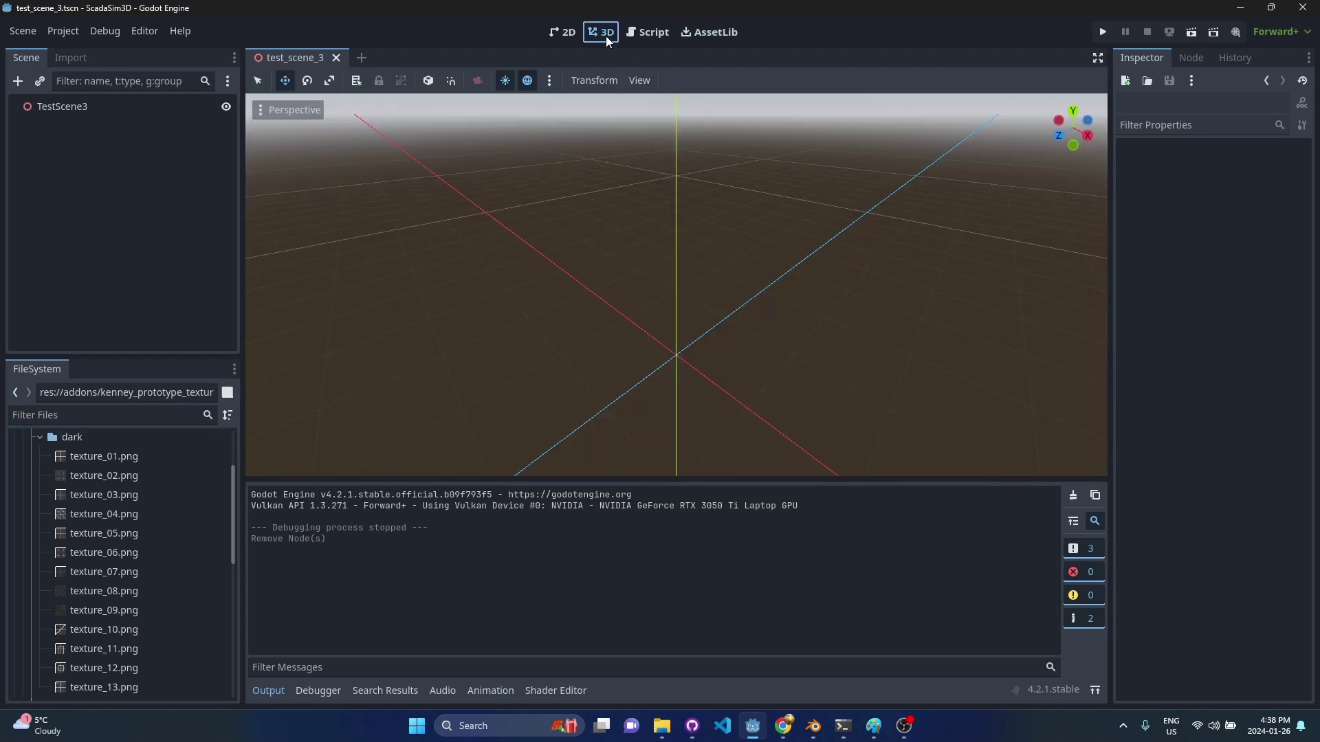
pyautogui.click(77, 31)
pyautogui.click(606, 125)
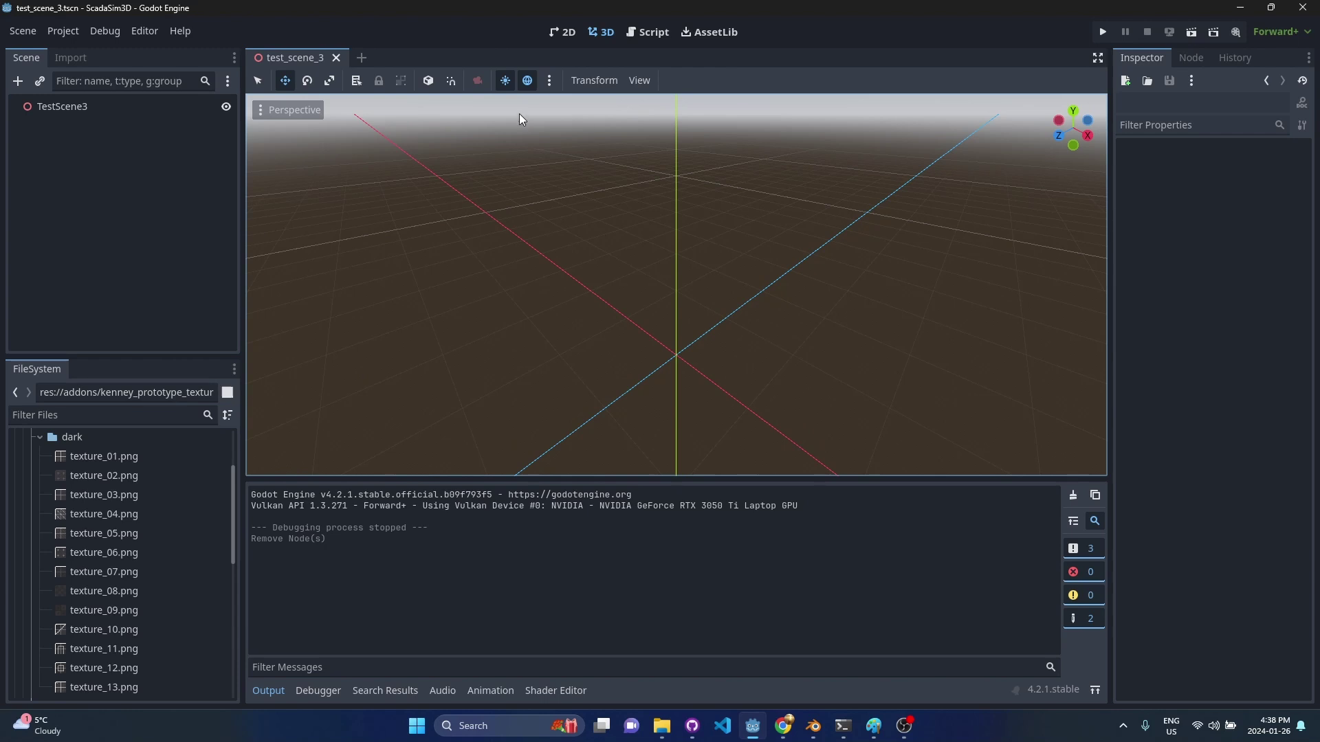
pyautogui.scroll(2, 169, 555)
pyautogui.click(32, 518)
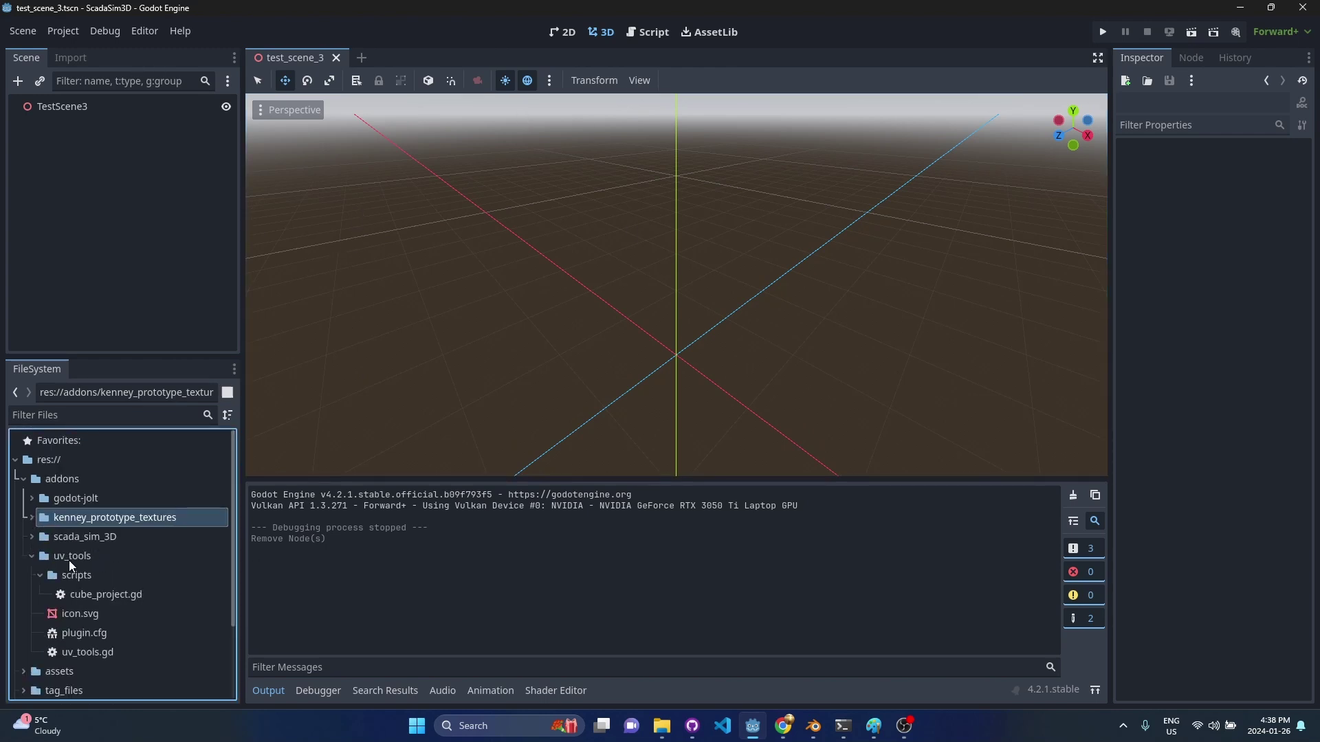
# - Check in the project's plugin settings that UVTools is enabled, and close the settings
pyautogui.click(77, 30)
pyautogui.click(90, 55)
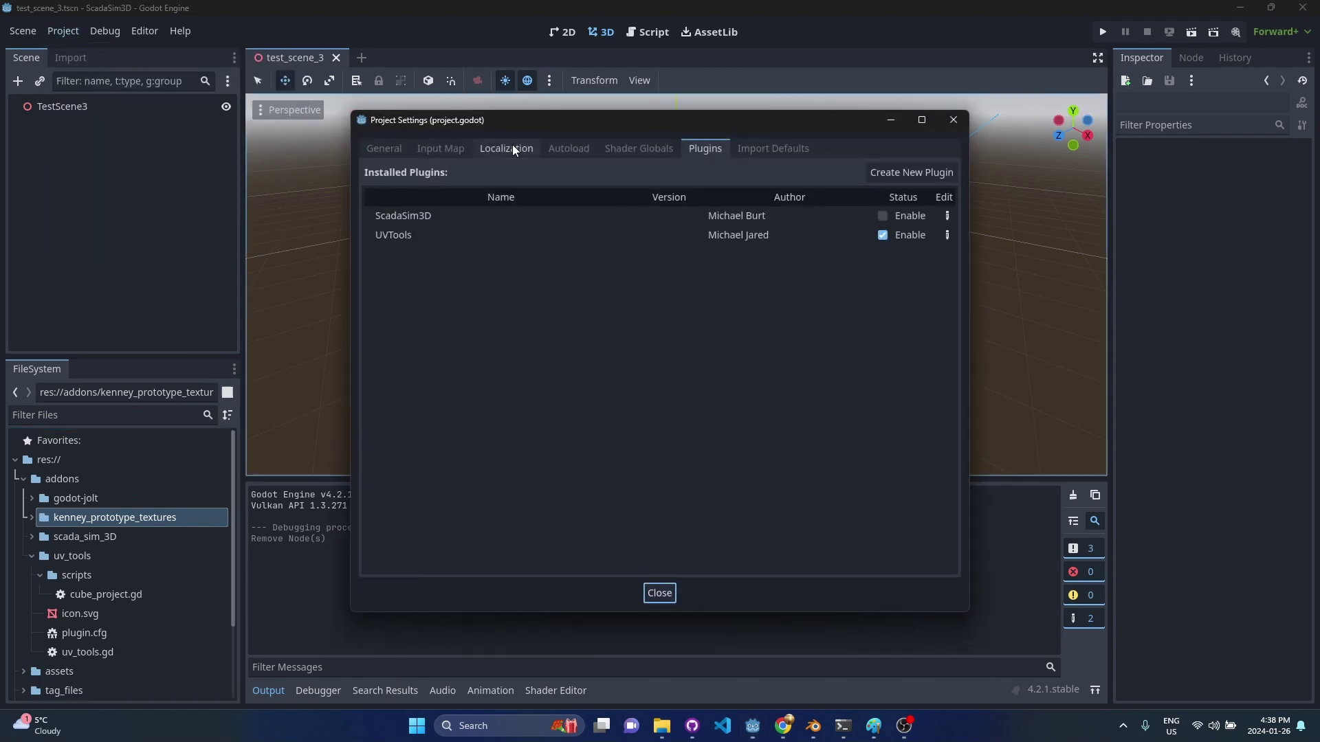
pyautogui.click(894, 237)
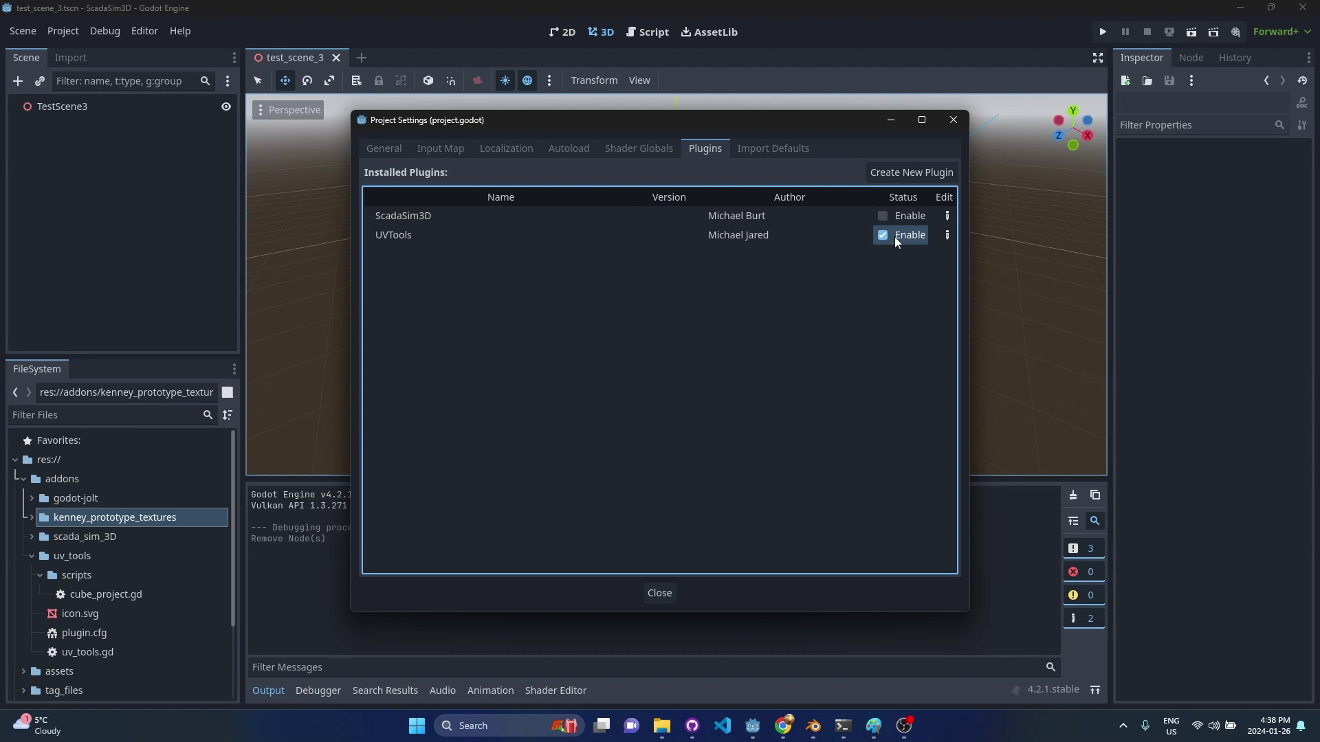
pyautogui.click(953, 120)
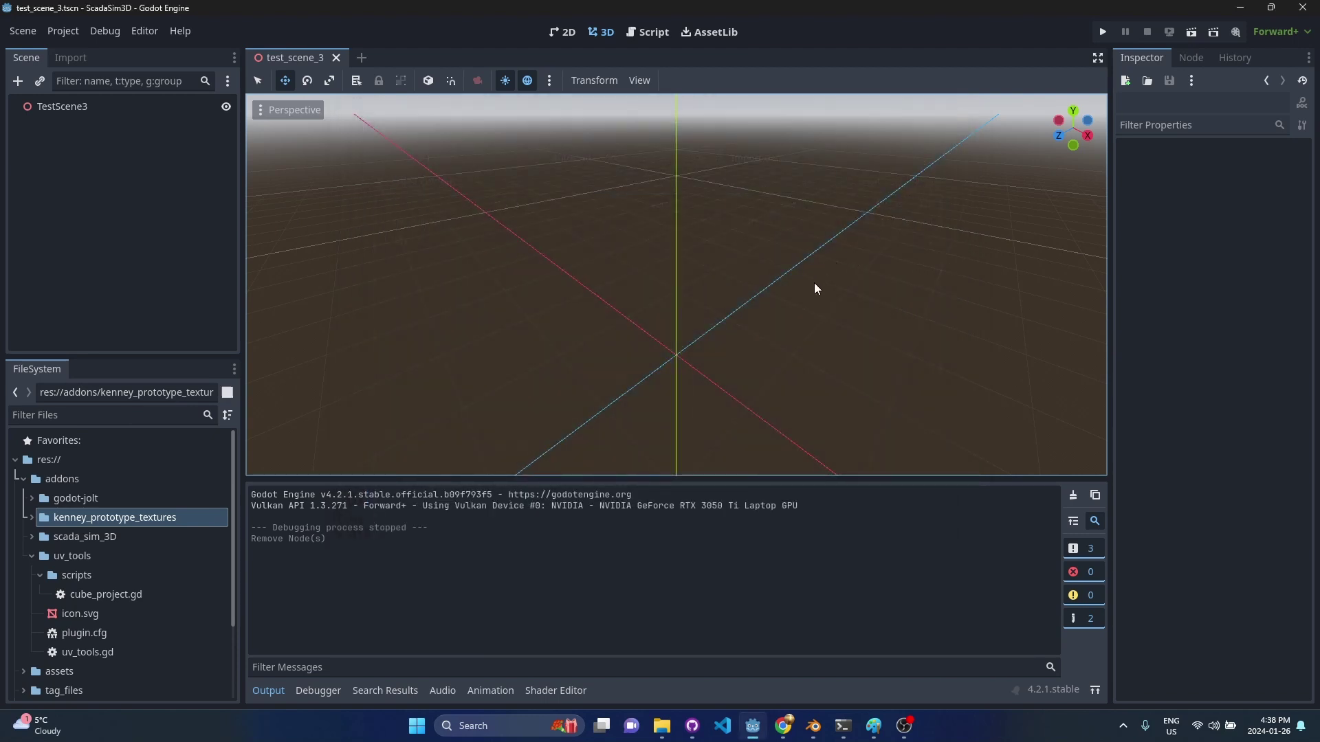
# - Add a ProtoCube node as a child of TestScene3
pyautogui.press('s')
pyautogui.moveTo(814, 283); pyautogui.dragTo(815, 286, button='right')
pyautogui.click(129, 146)
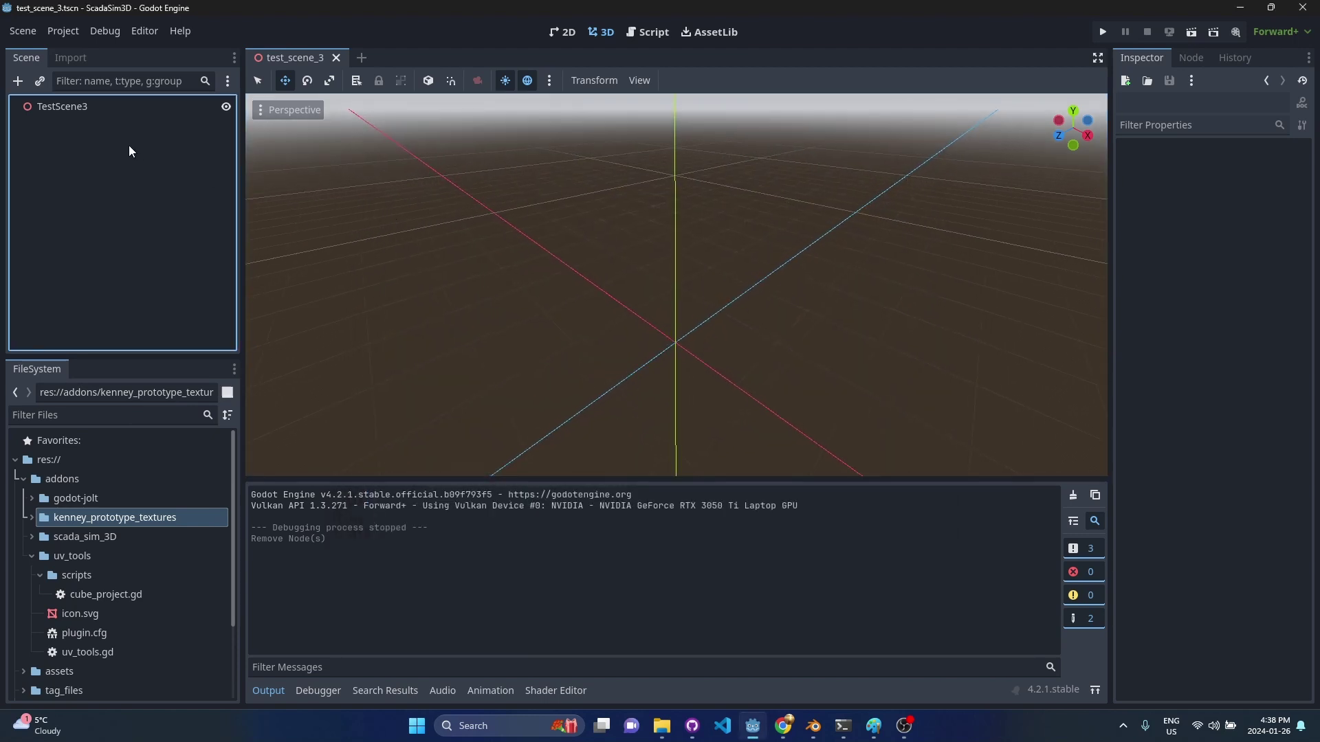
pyautogui.click(76, 111)
pyautogui.rightClick(76, 111)
pyautogui.click(96, 118)
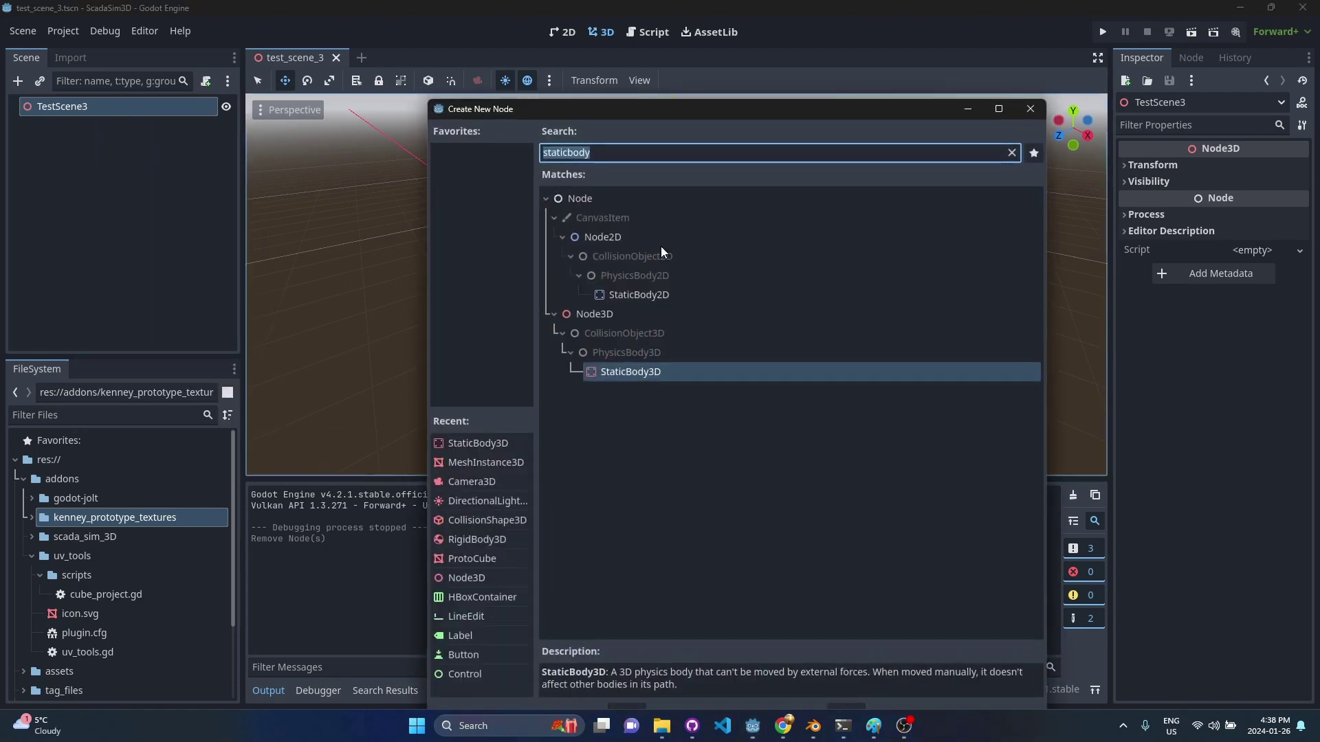
pyautogui.write('proto')
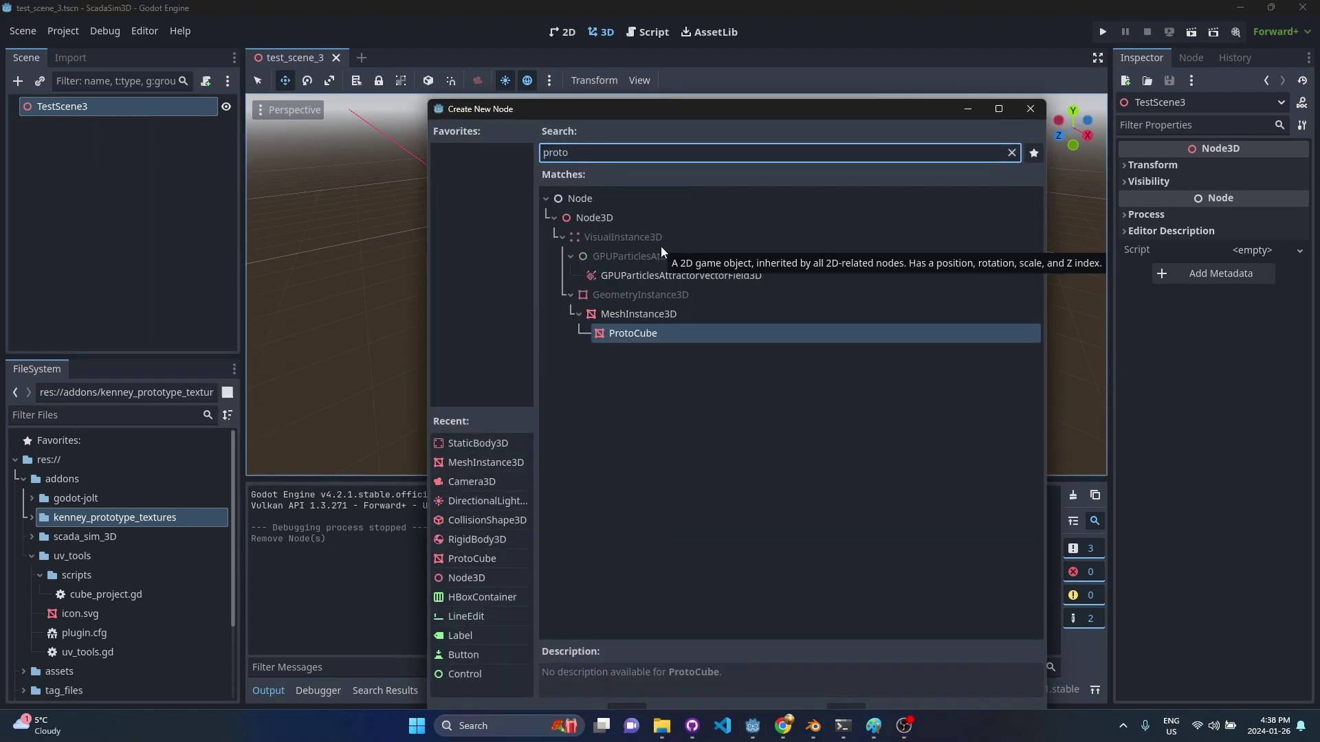
pyautogui.doubleClick(651, 332)
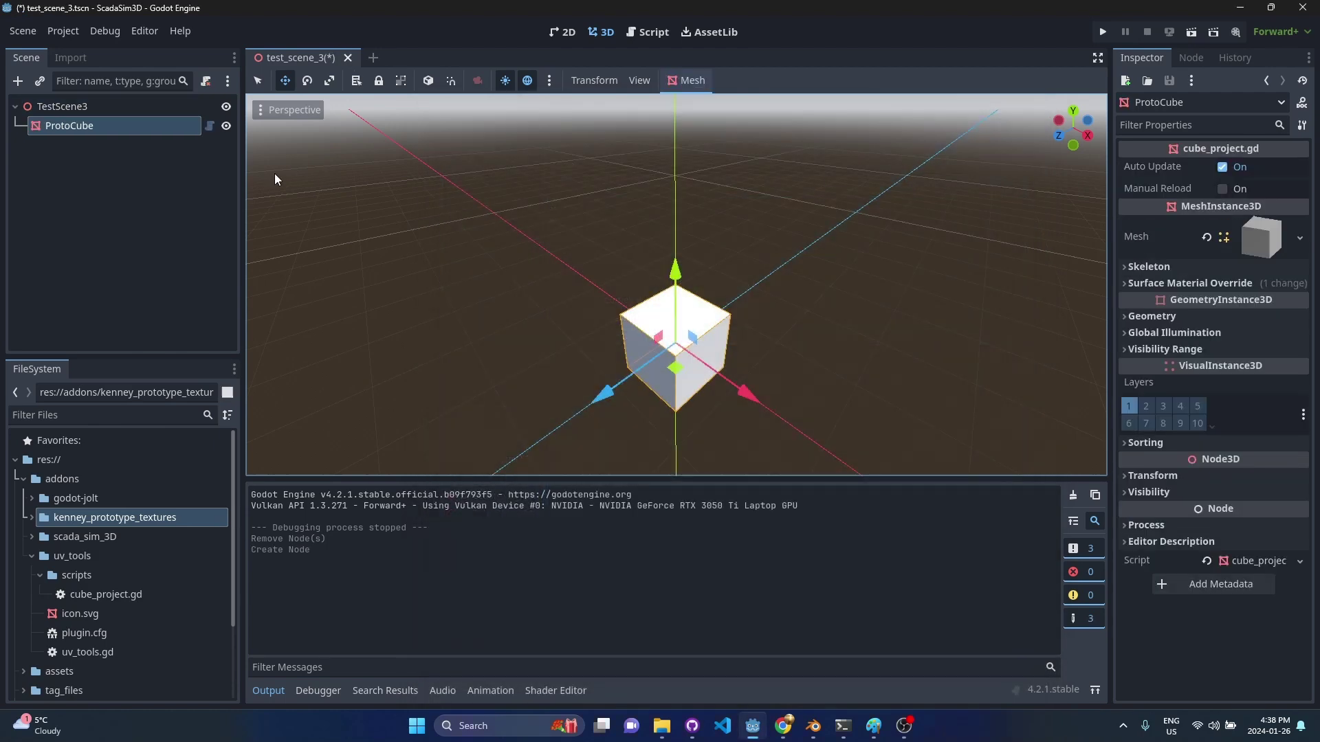
# - Expand the ProtoCube's surface material override and open the Albedo properties of material 0
pyautogui.moveTo(710, 334)
pyautogui.mouseDown(button='right')
pyautogui.moveTo(749, 358)
pyautogui.moveTo(709, 344)
pyautogui.mouseUp(button='right')
pyautogui.press('w')
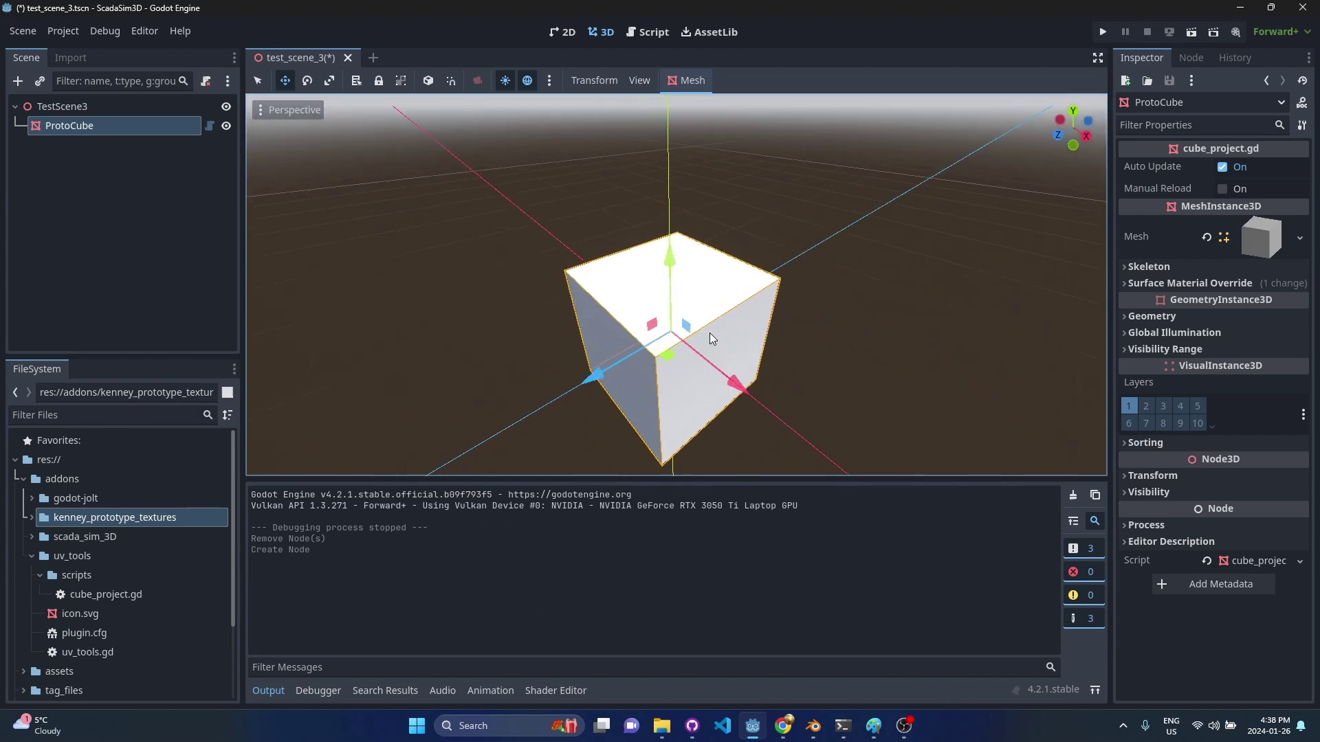
pyautogui.click(1168, 283)
pyautogui.click(1270, 315)
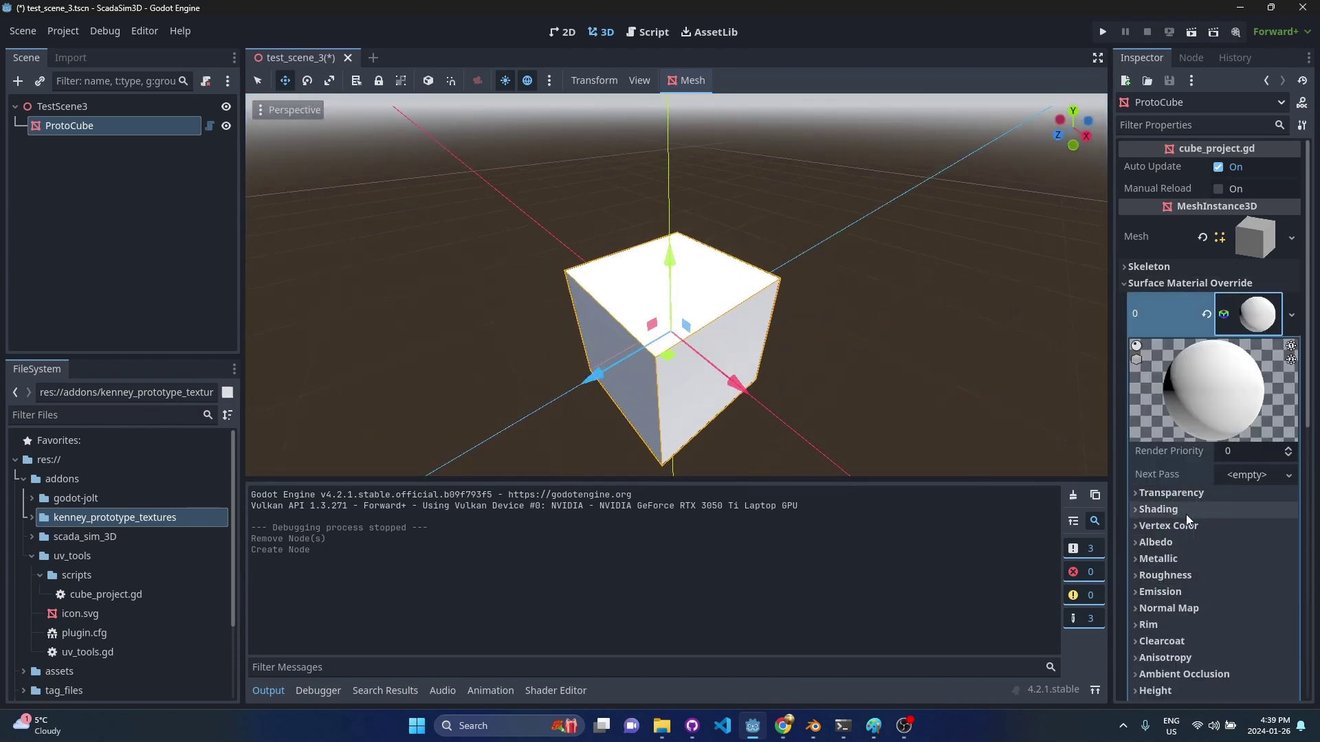
pyautogui.scroll(-2, 1184, 508)
pyautogui.click(1168, 474)
pyautogui.scroll(-3, 1179, 470)
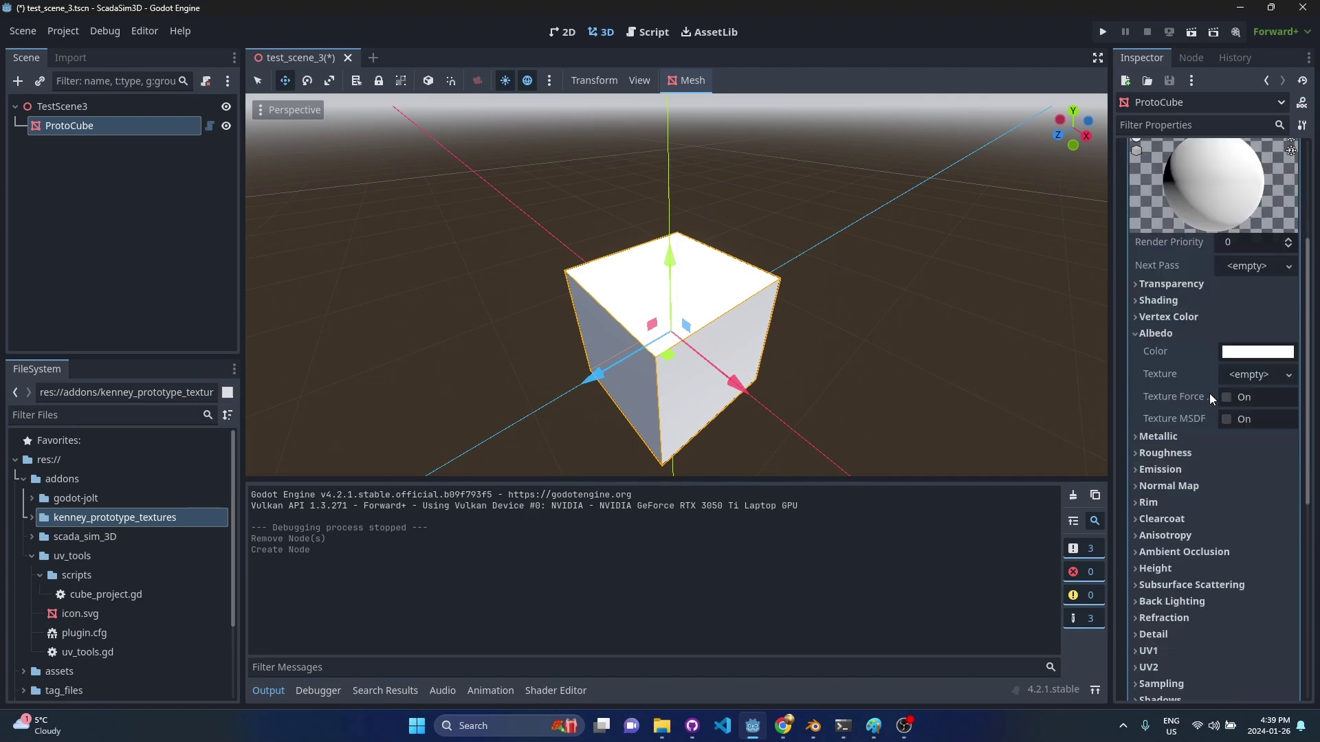
pyautogui.scroll(2, 1210, 394)
pyautogui.scroll(-1, 119, 511)
# - Assign texture_03.png from the dark Kenney prototype textures as the material's albedo texture
pyautogui.click(32, 485)
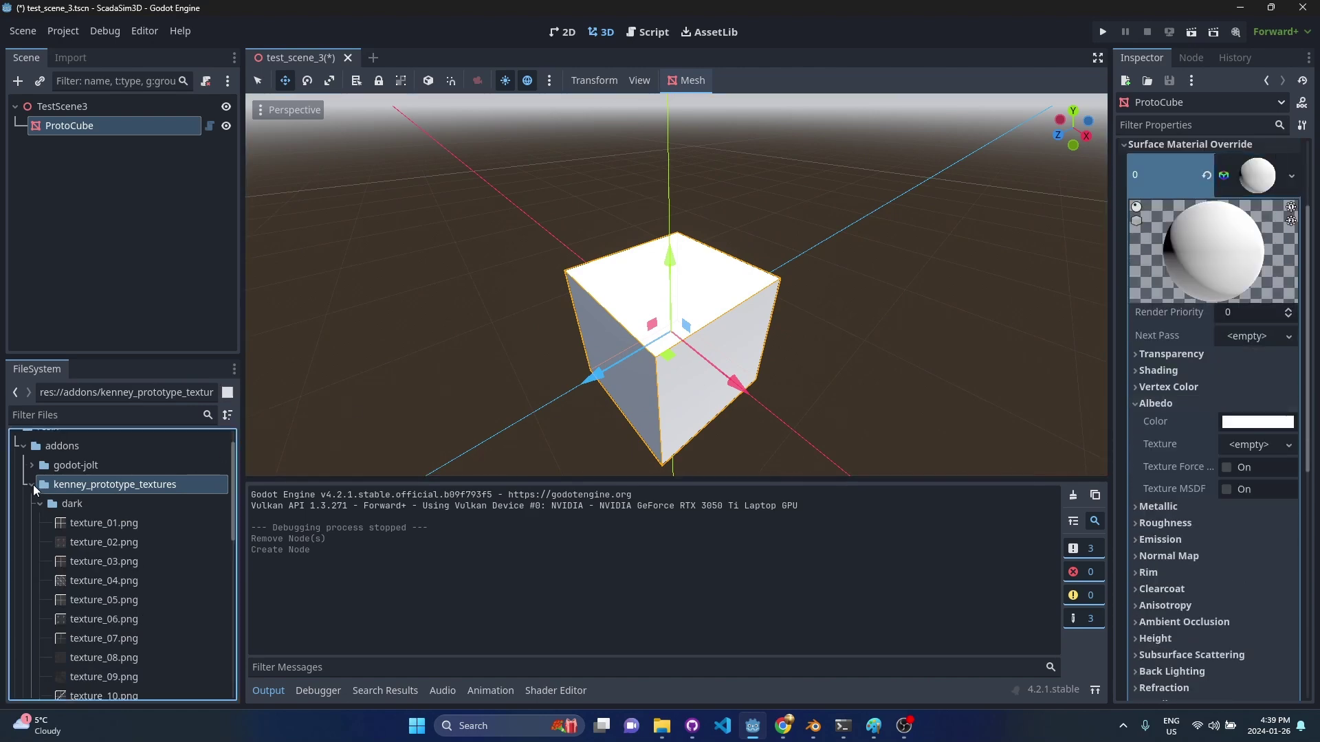
pyautogui.scroll(-1, 107, 506)
pyautogui.click(132, 530)
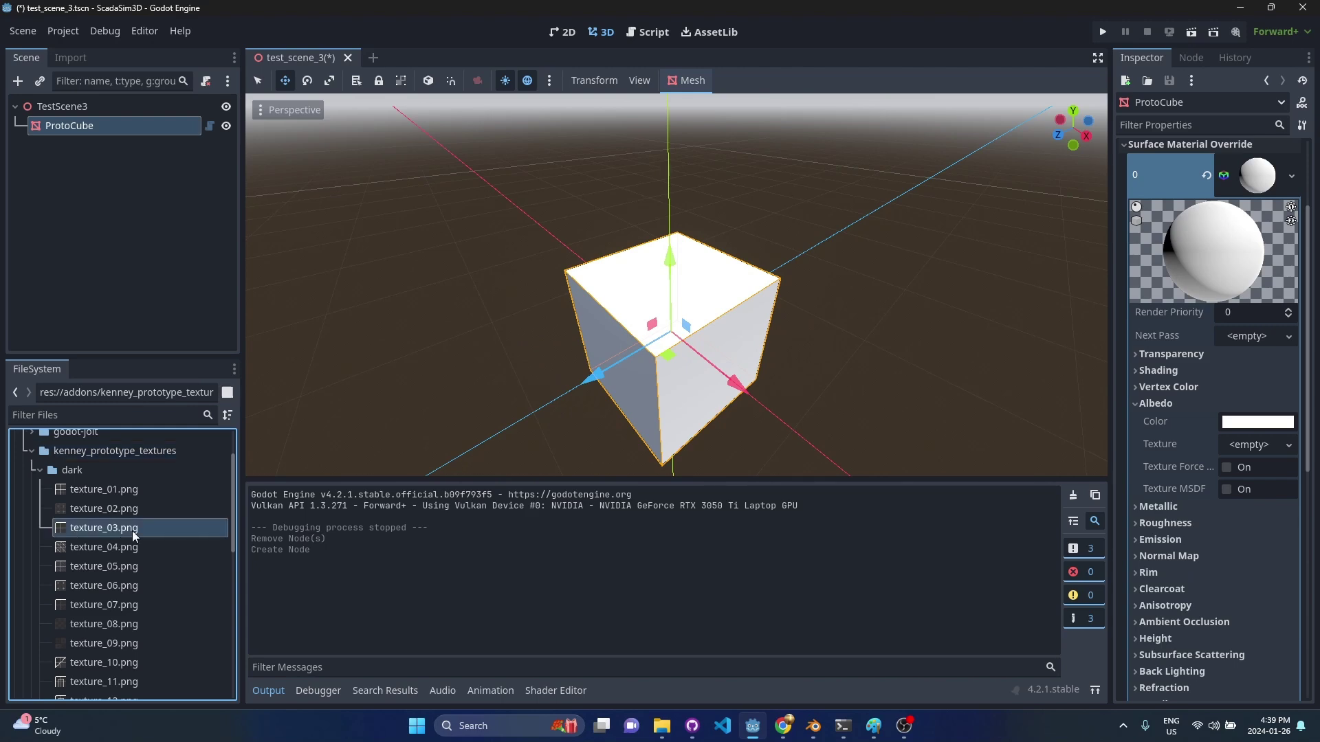
pyautogui.moveTo(131, 527); pyautogui.dragTo(1248, 449)
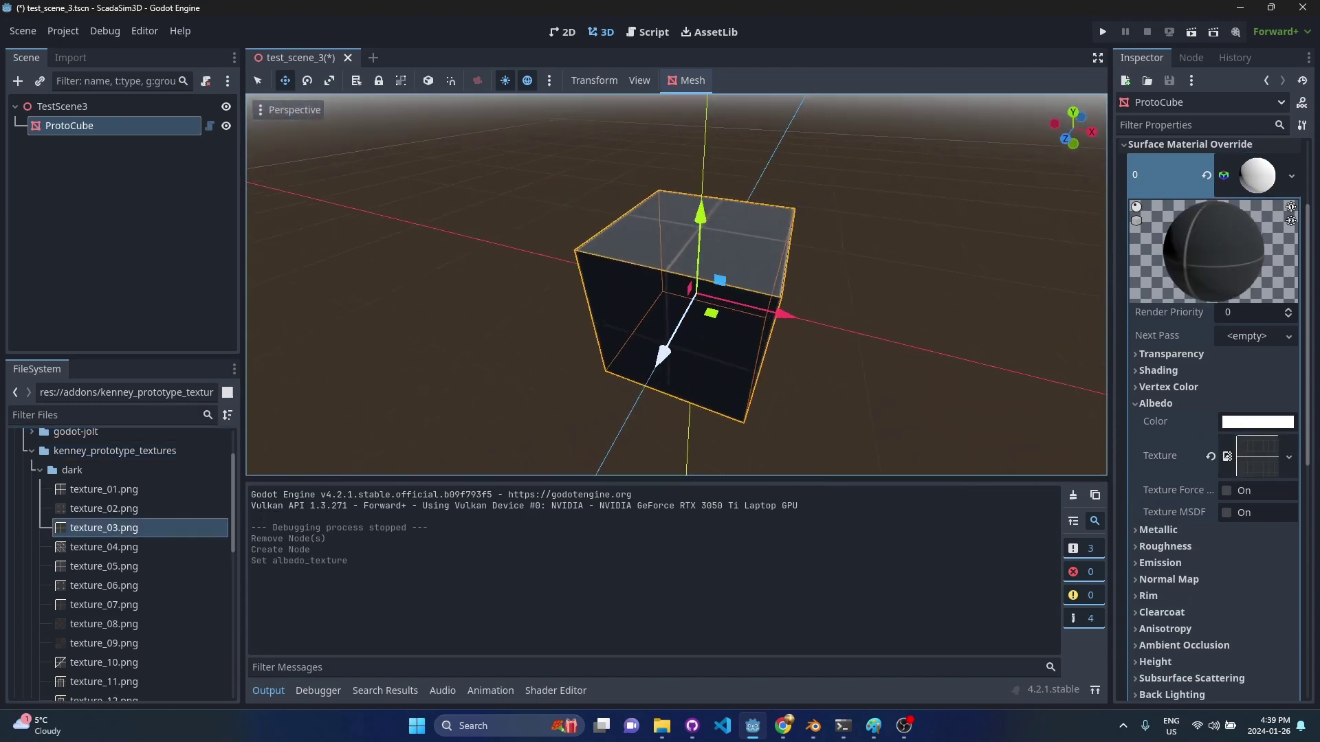
# - Examine the textured cube from several angles and expand its Transform properties
pyautogui.press('d')
pyautogui.moveTo(631, 339); pyautogui.dragTo(293, 323, button='right')
pyautogui.moveTo(676, 303); pyautogui.dragTo(602, 304, button='right')
pyautogui.press('a')
pyautogui.moveTo(687, 279); pyautogui.dragTo(646, 290, button='middle')
pyautogui.scroll(-8, 1210, 528)
pyautogui.click(1170, 585)
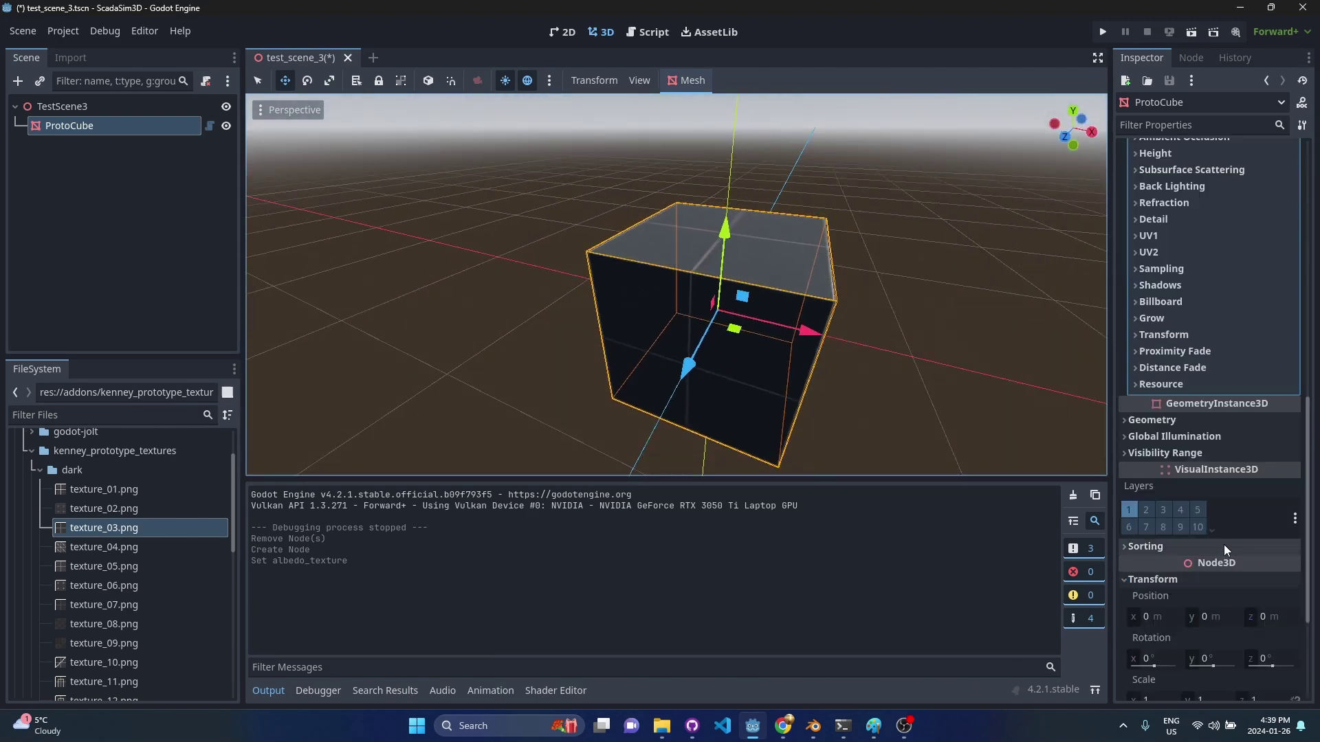
pyautogui.scroll(10, 1224, 545)
pyautogui.scroll(-15, 1227, 543)
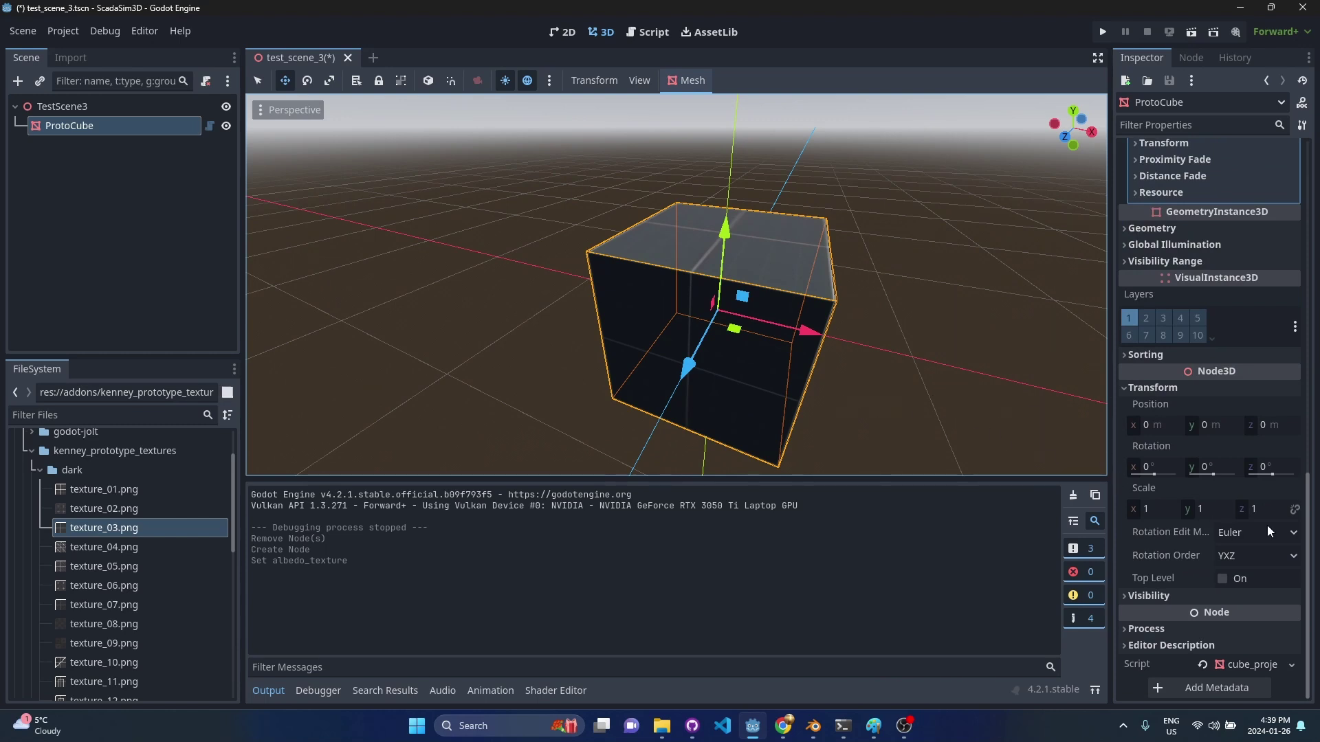
# - Set the ProtoCube's scale to 100 on X, 0.1 on Y and 100 on Z to form a flat floor
pyautogui.click(1164, 508)
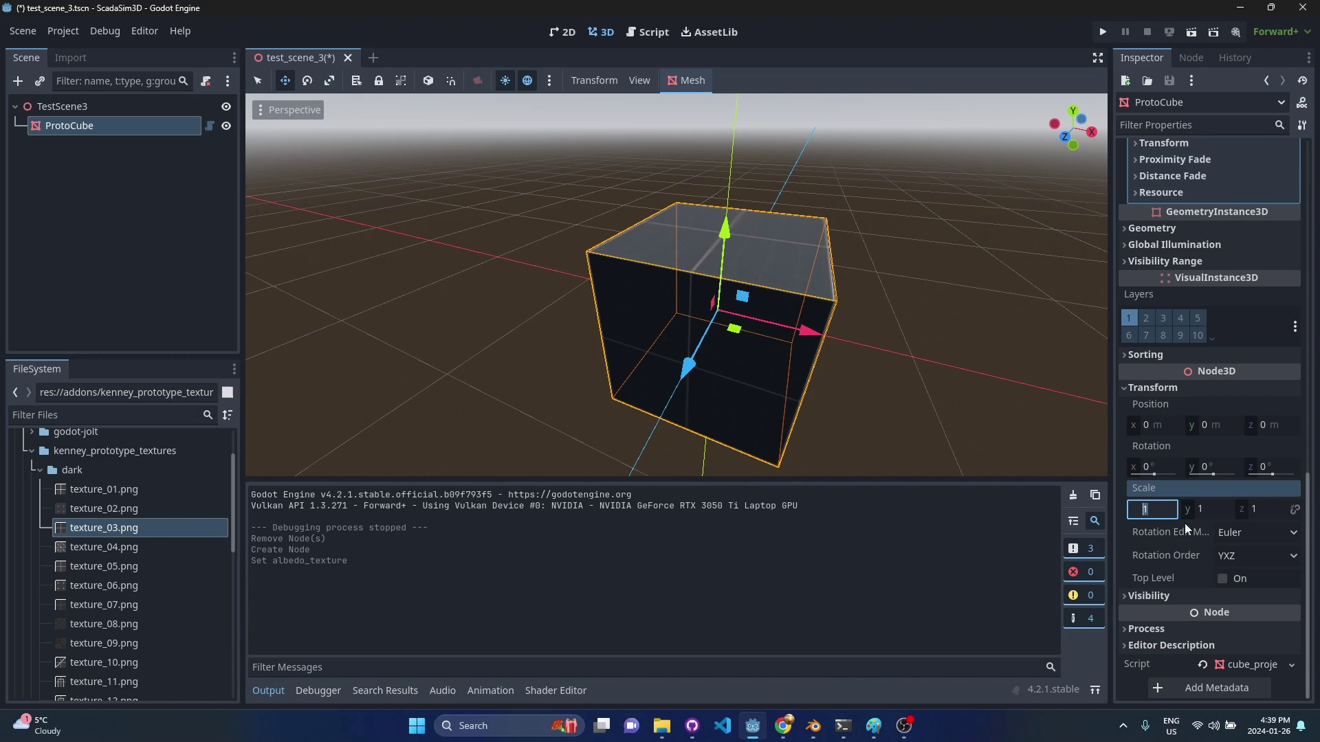
pyautogui.write('100')
pyautogui.press('Return')
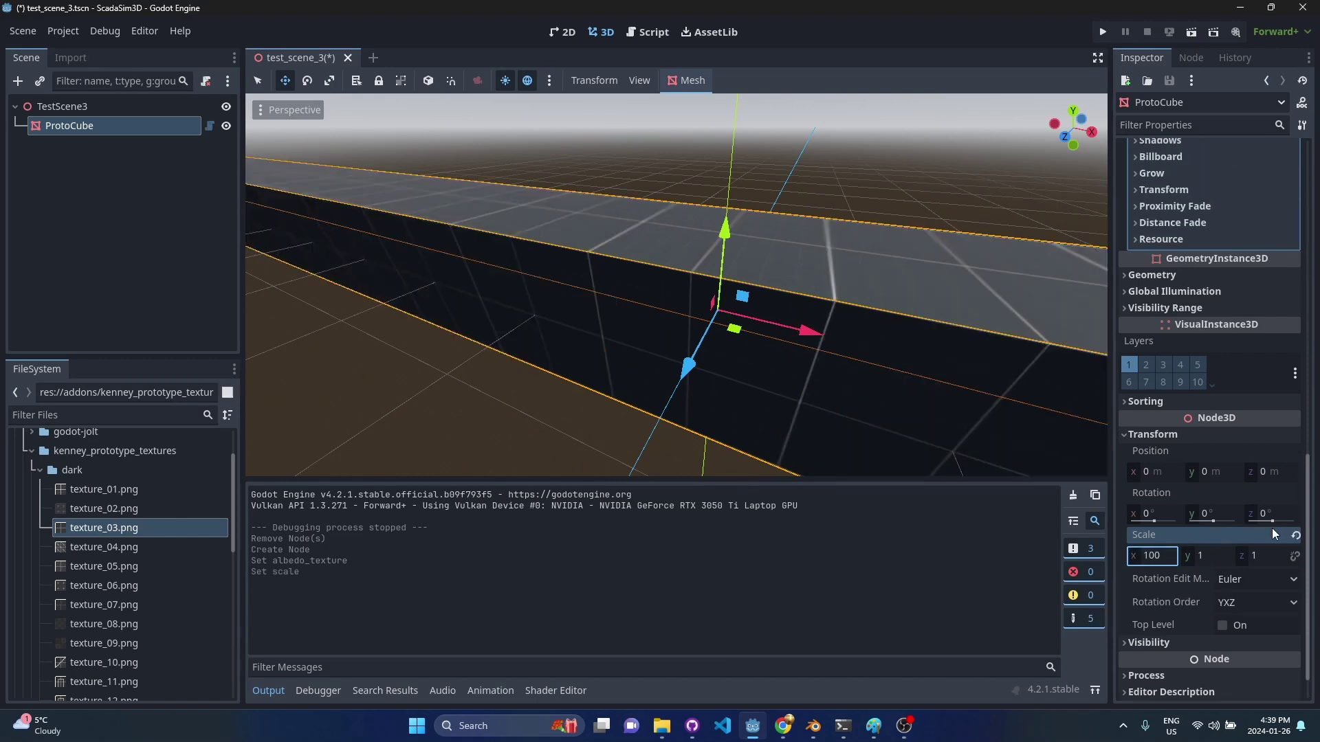
pyautogui.click(1262, 555)
pyautogui.write('100')
pyautogui.press('Return')
pyautogui.click(1200, 554)
pyautogui.write('0.1')
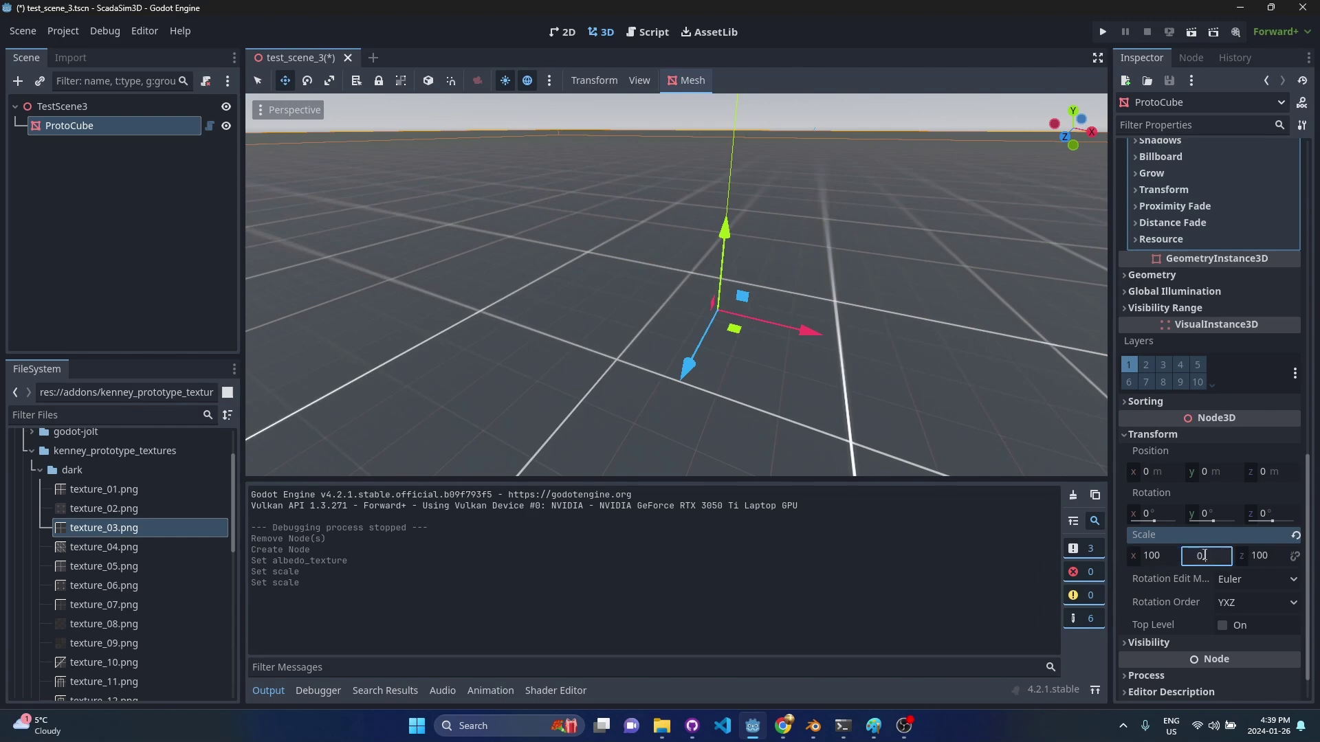
pyautogui.press('Return')
# - Resize the floor along its X axis with the Scale tool into a narrow strip, and trigger Manual Reload
pyautogui.moveTo(677, 285); pyautogui.dragTo(577, 264, button='right')
pyautogui.scroll(10, 1191, 468)
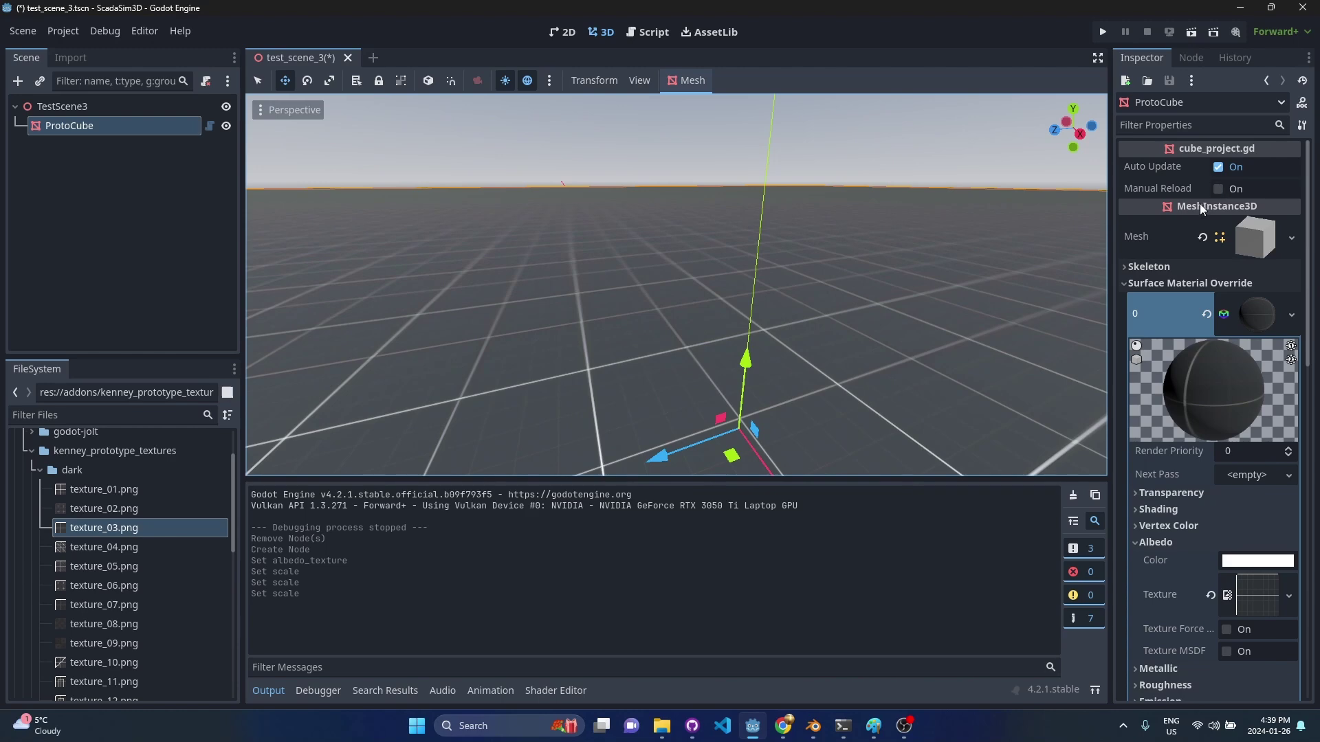
pyautogui.scroll(-4, 757, 418)
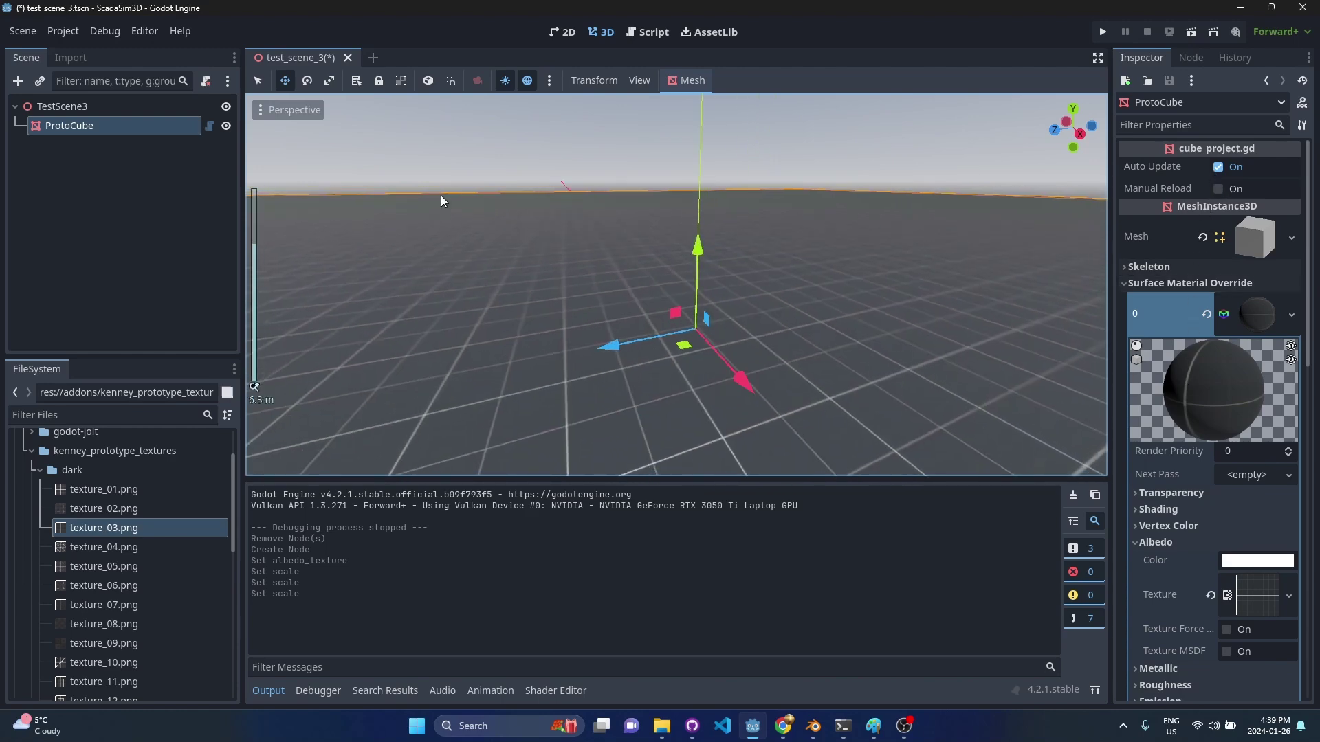
pyautogui.click(308, 80)
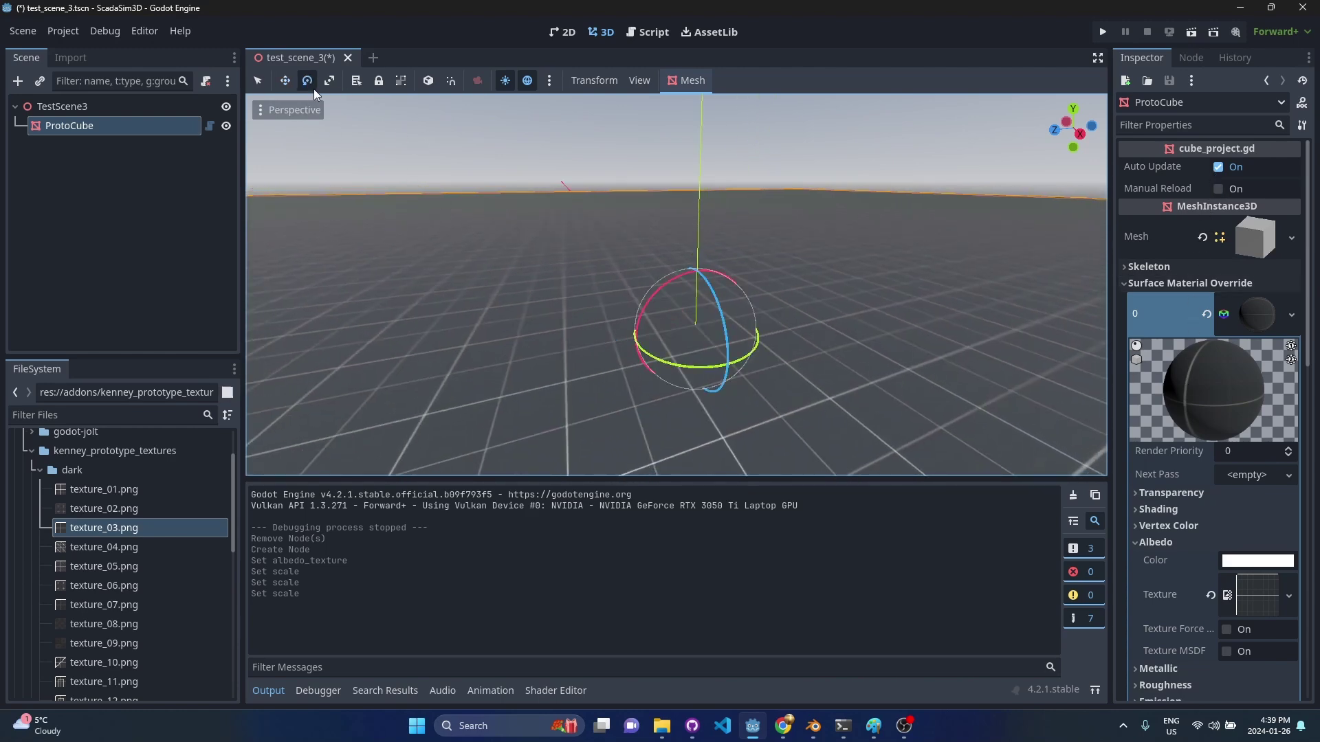
pyautogui.press('r')
pyautogui.moveTo(744, 381); pyautogui.dragTo(699, 338)
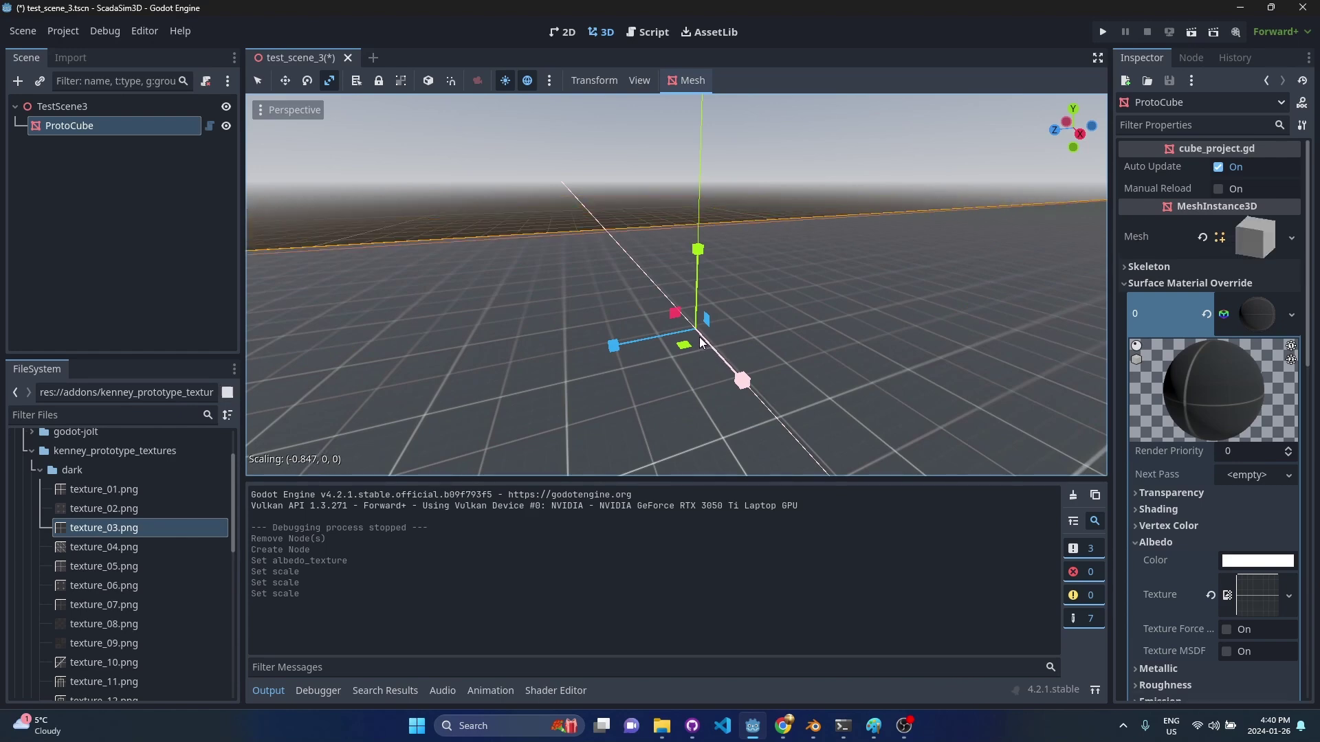
pyautogui.moveTo(741, 380); pyautogui.dragTo(805, 438)
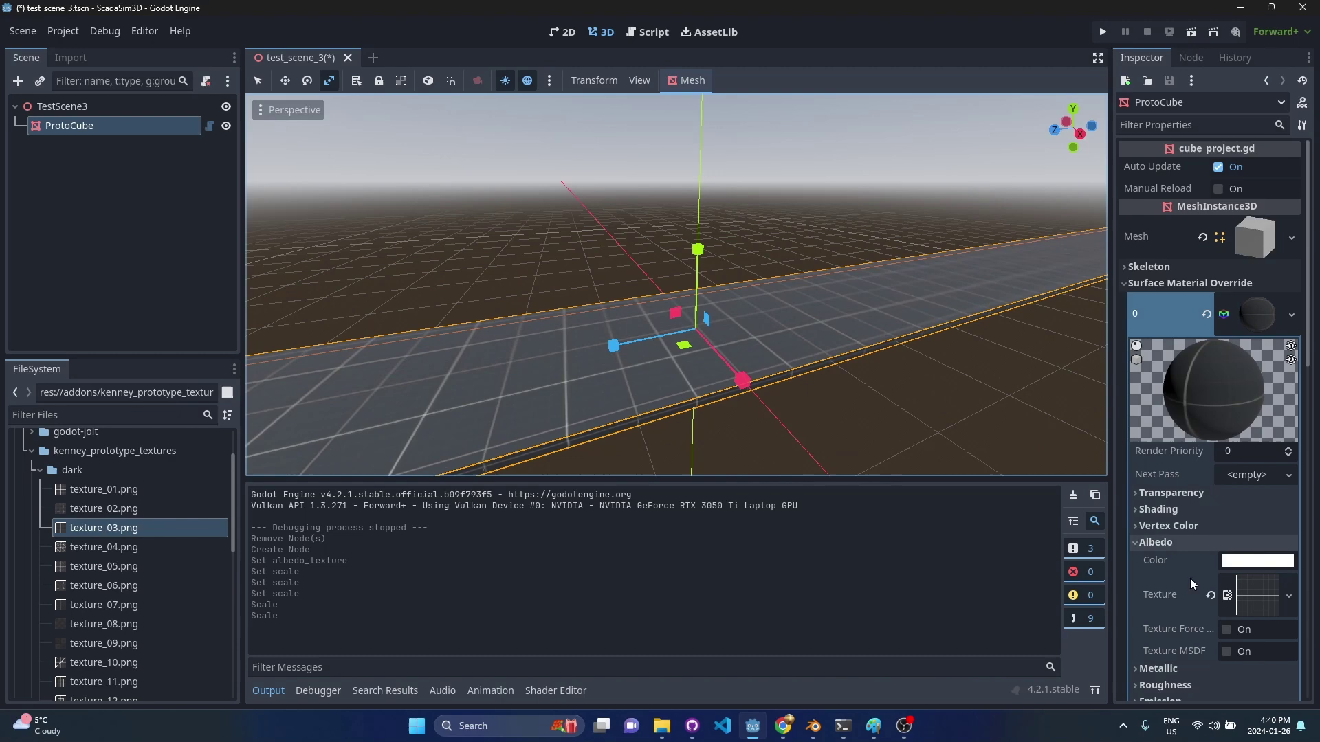
pyautogui.click(1226, 192)
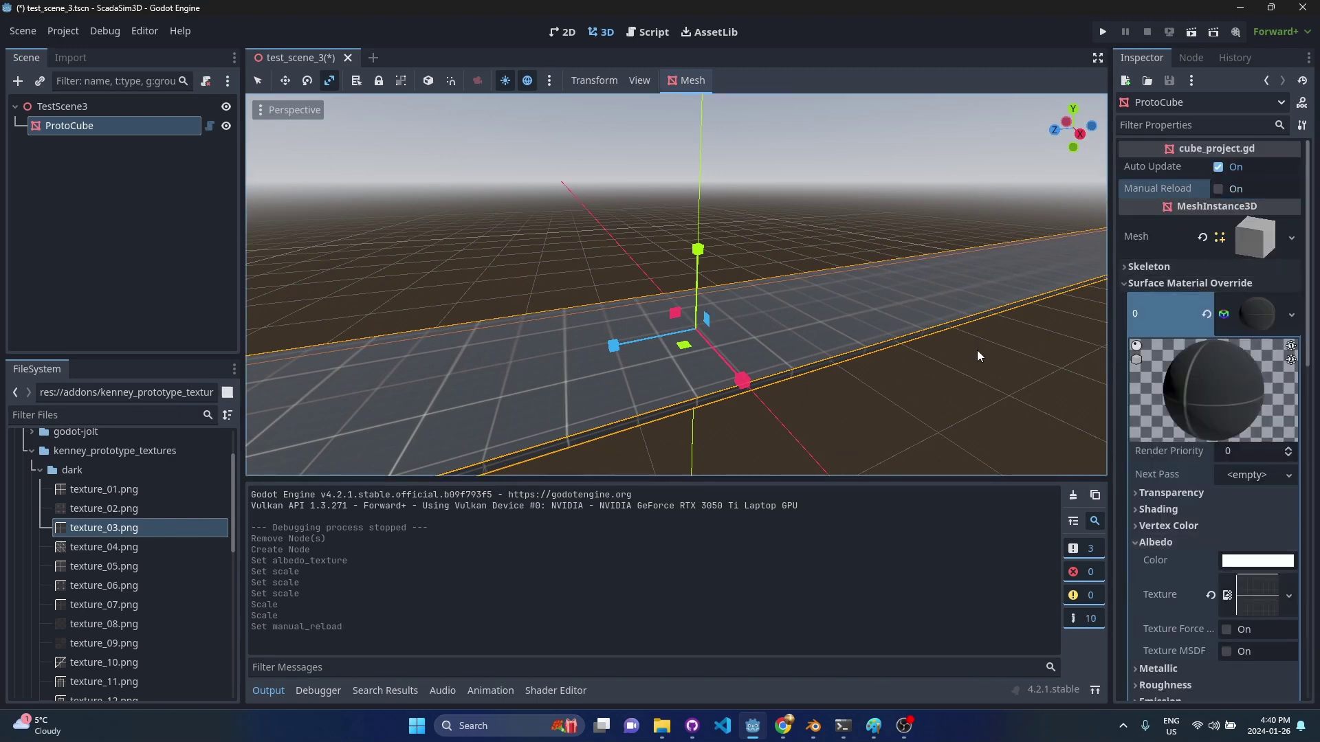
# - Add a StaticBody3D node under TestScene3 and make the floor's ProtoCube its child
pyautogui.scroll(-15, 1184, 455)
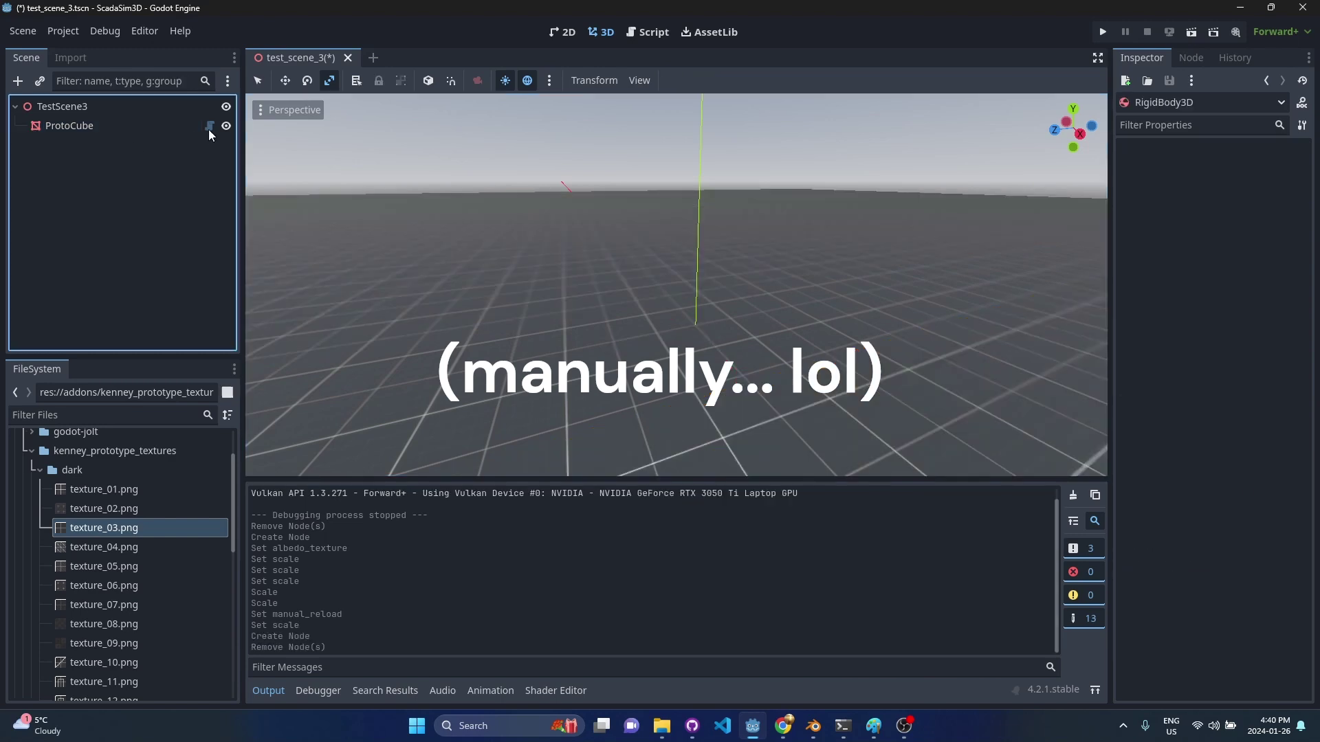
pyautogui.click(72, 110)
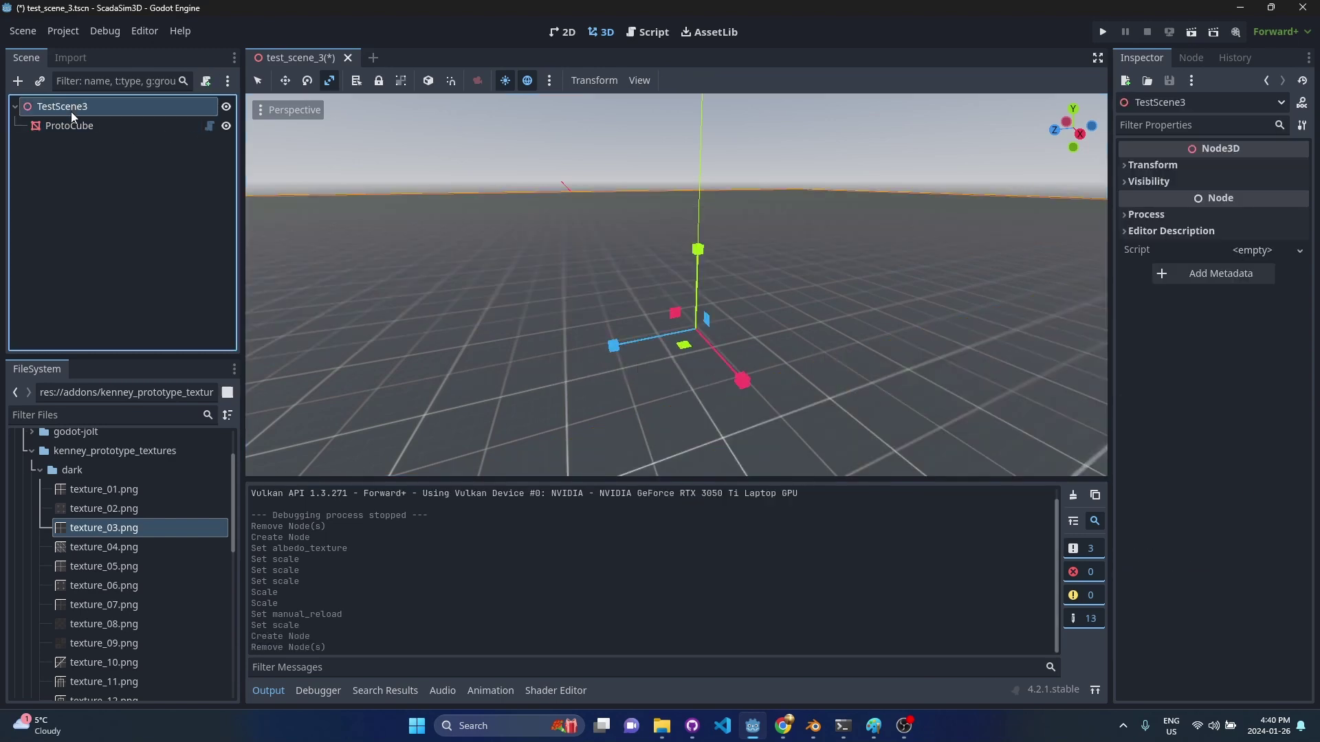
pyautogui.rightClick(72, 110)
pyautogui.click(98, 120)
pyautogui.write('staticbody')
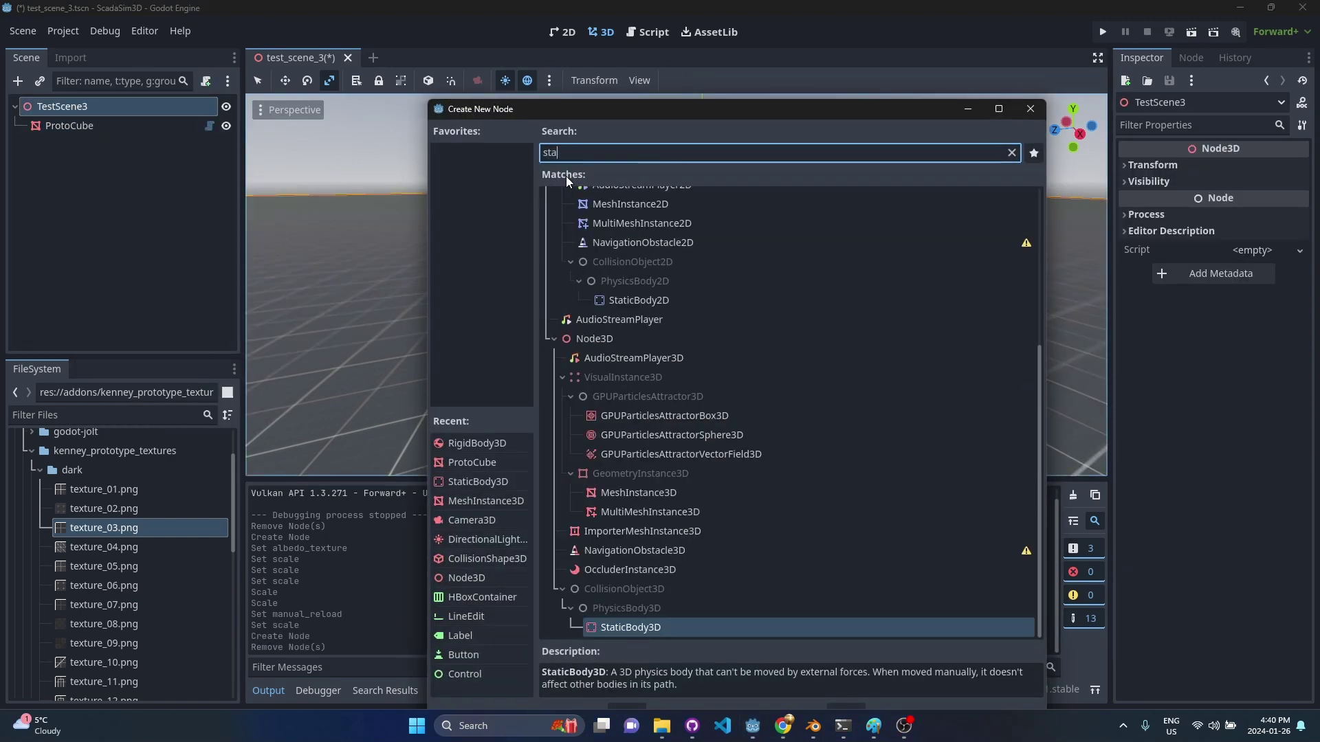
pyautogui.press('Return')
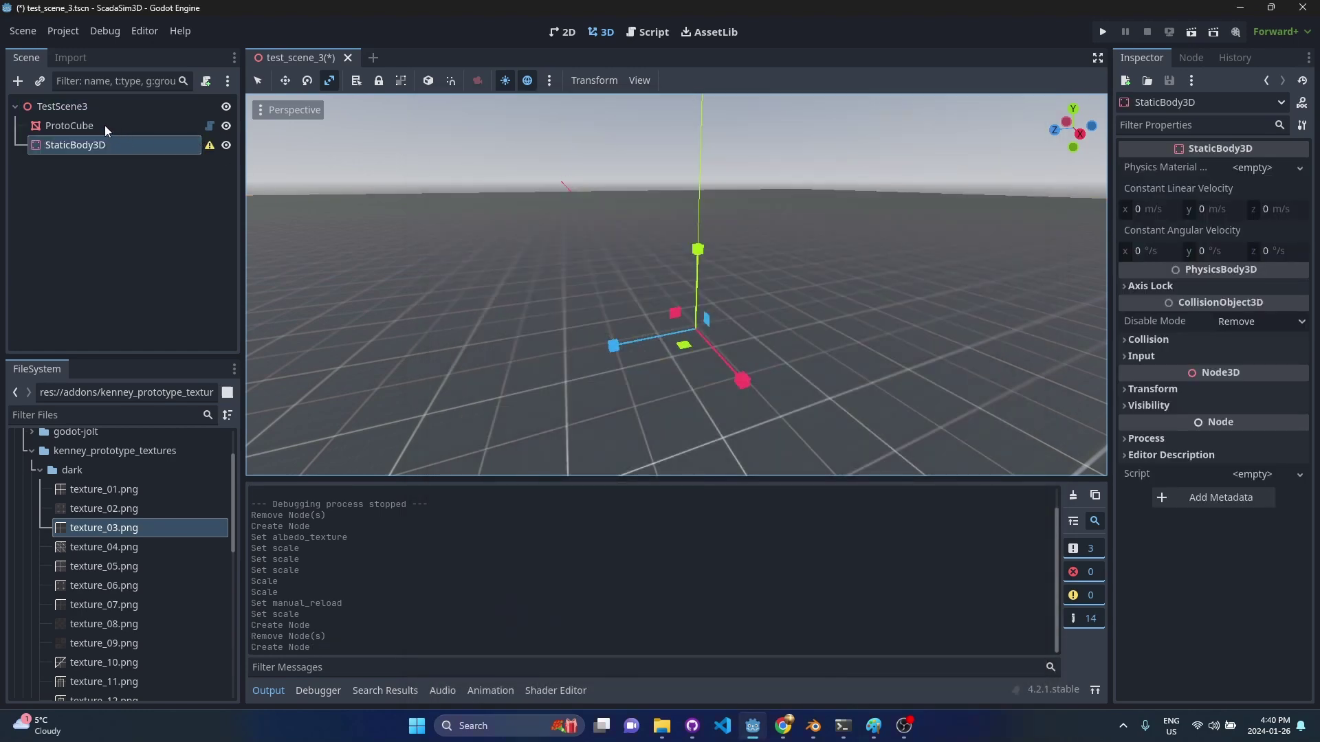
pyautogui.moveTo(105, 125); pyautogui.dragTo(85, 149)
# - Add a CollisionShape3D node as a child of StaticBody3D
pyautogui.click(96, 127)
pyautogui.rightClick(96, 126)
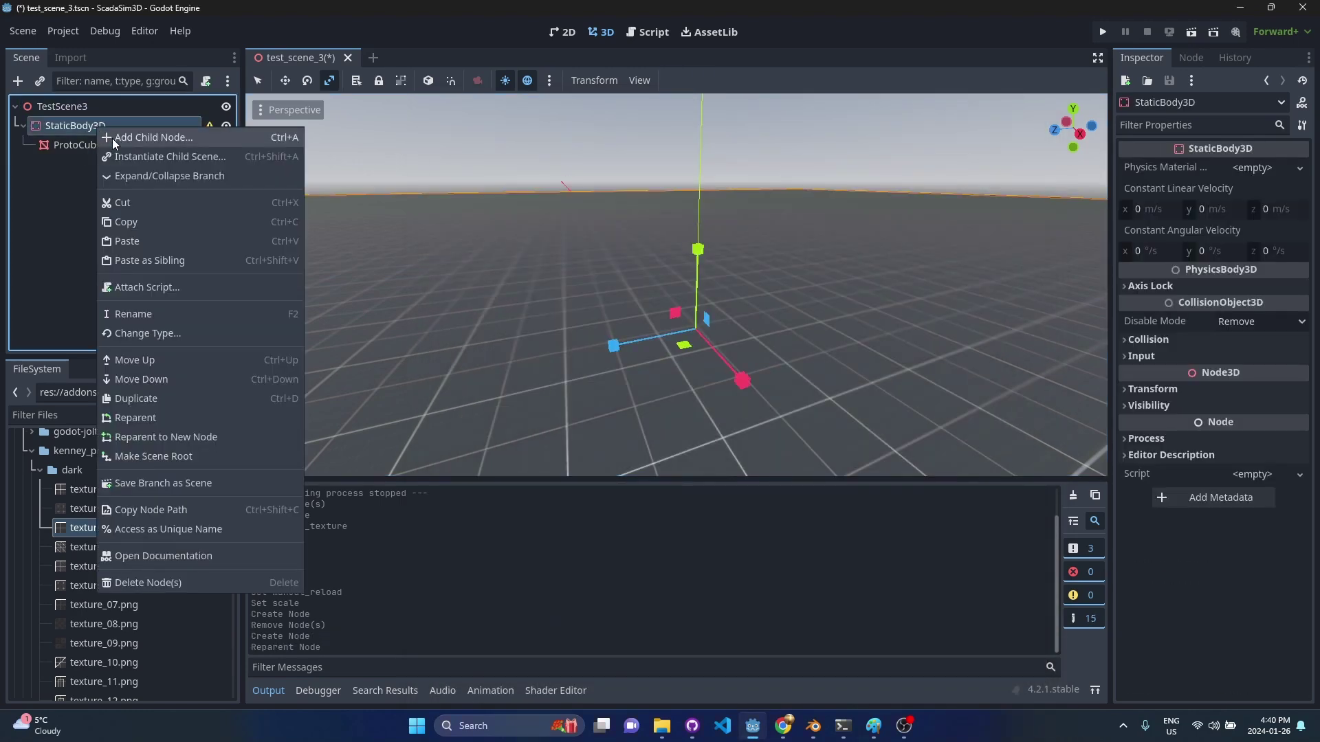
pyautogui.click(113, 138)
pyautogui.write('collision')
pyautogui.press('Return')
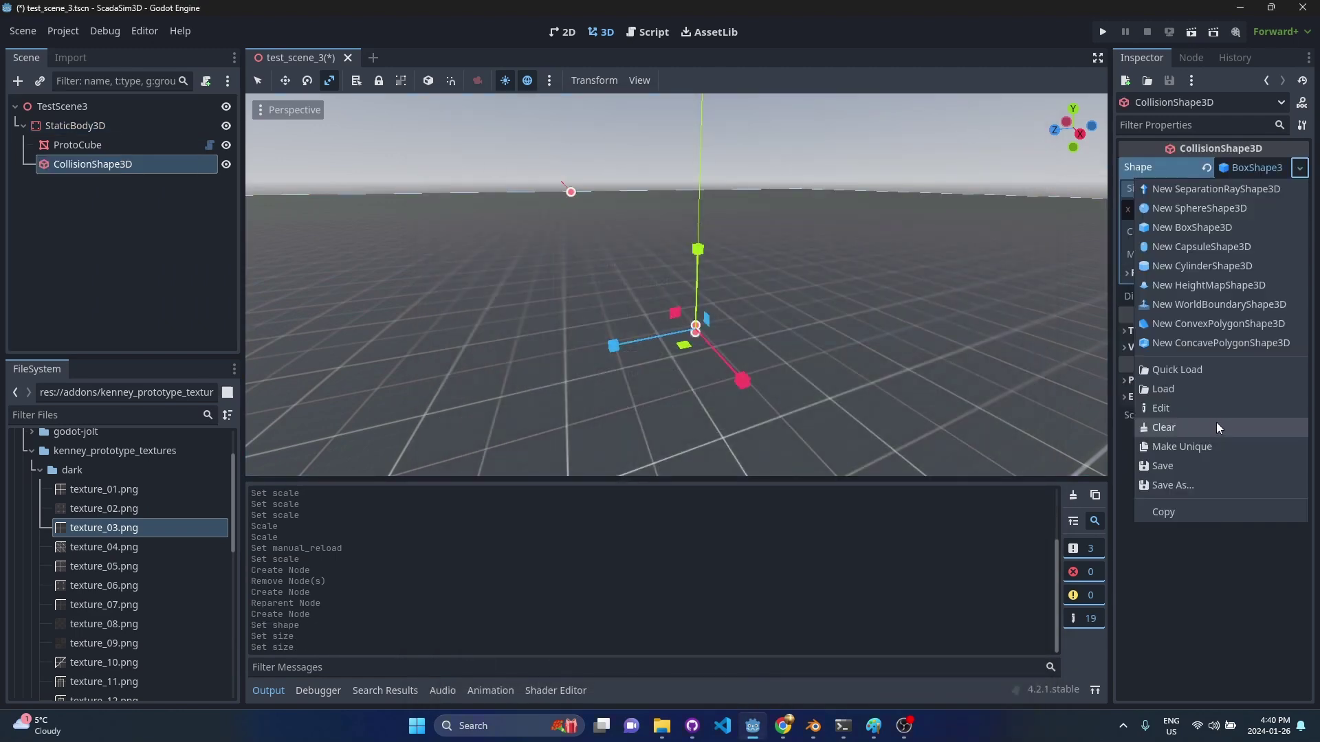
# - Replace the floor's collision shape with a new BoxShape3D sized 100 m on X, 0.1 m on Y and 100 m on Z
pyautogui.click(1215, 423)
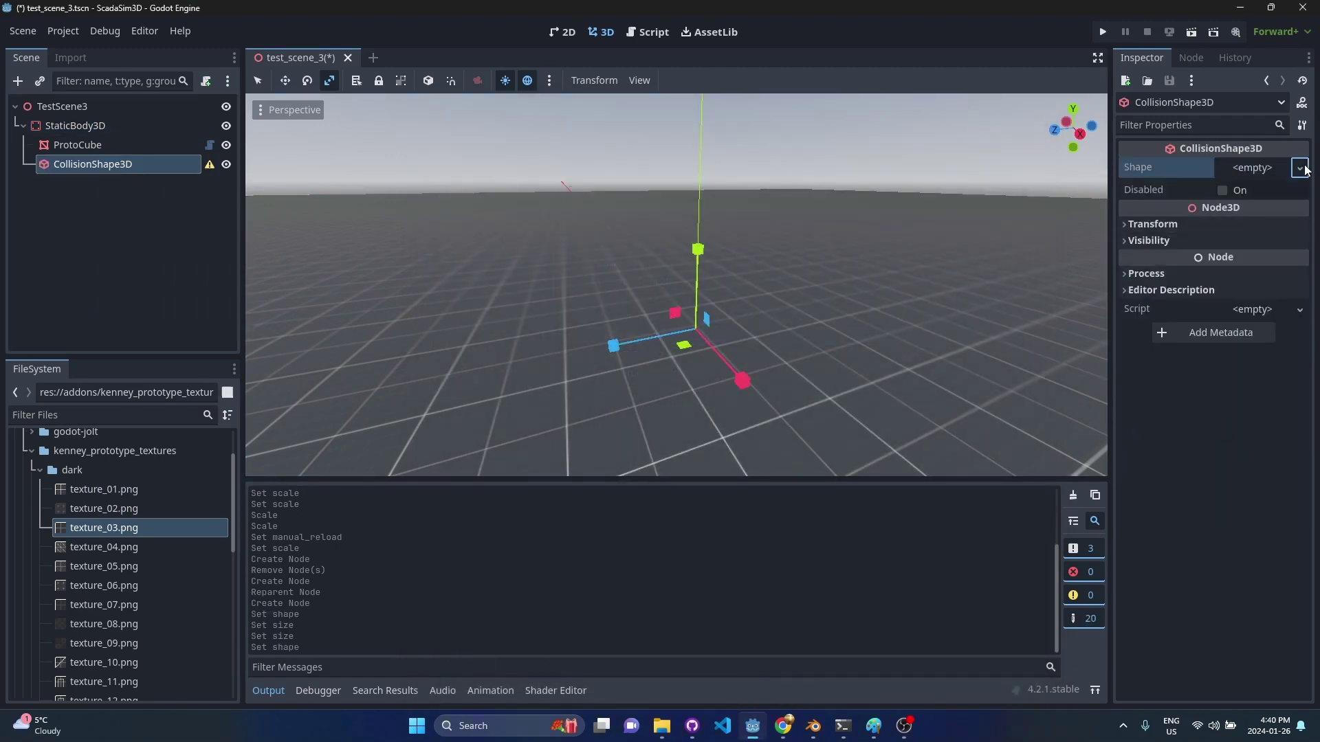
pyautogui.click(1299, 167)
pyautogui.click(1238, 226)
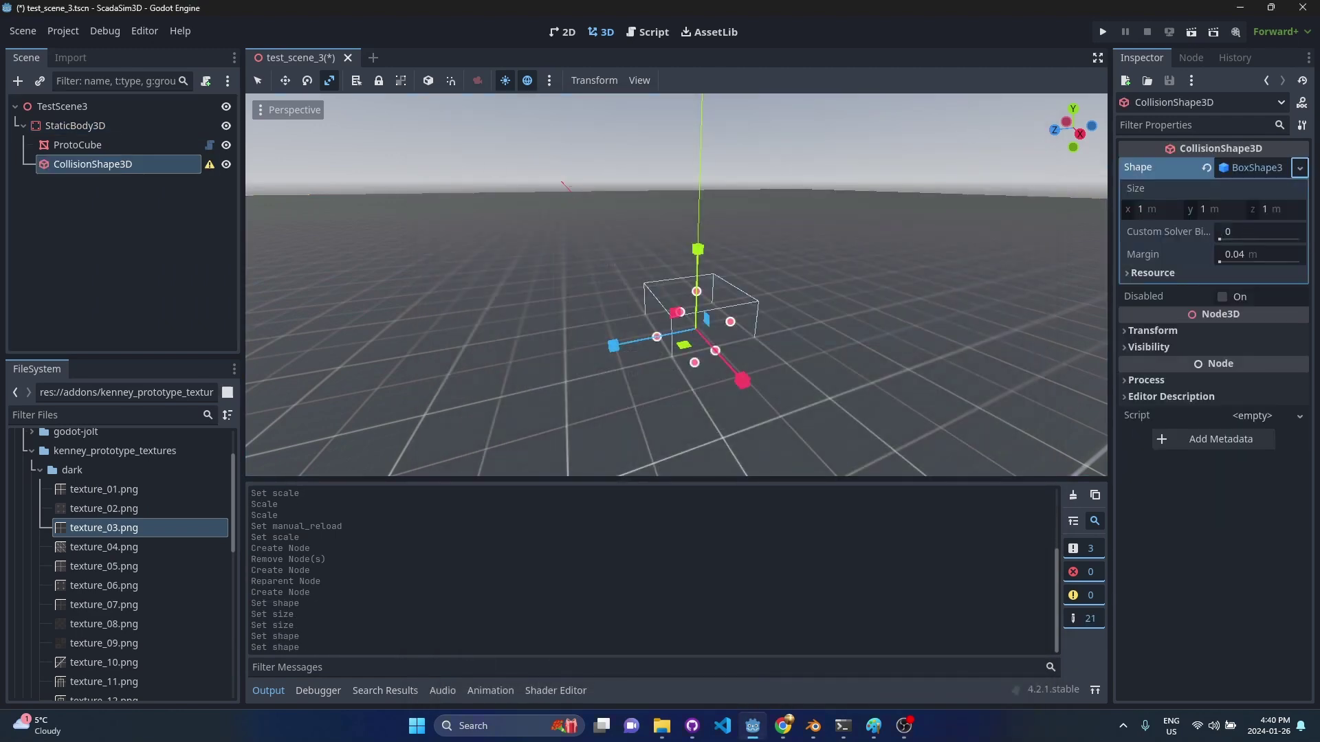
pyautogui.click(1137, 208)
pyautogui.write('100')
pyautogui.press('Tab')
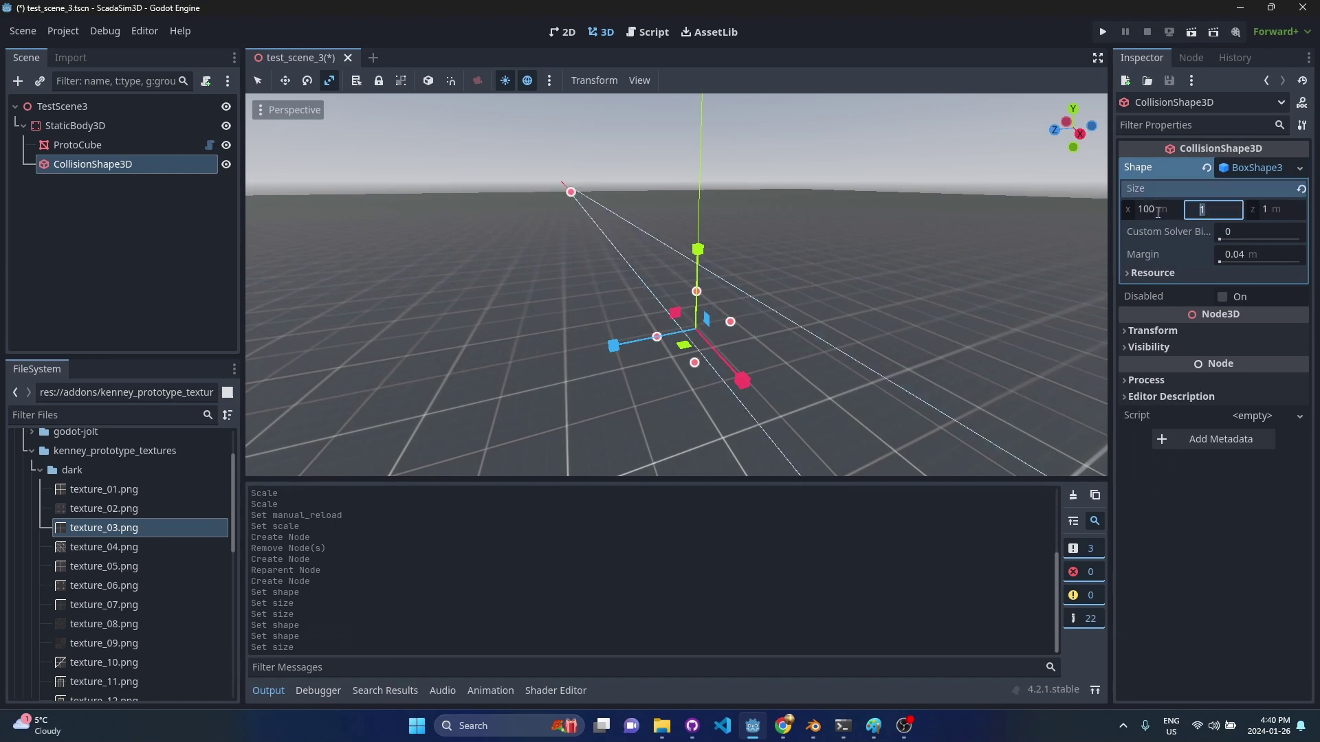
pyautogui.write('0.1')
pyautogui.press('Tab')
pyautogui.write('100')
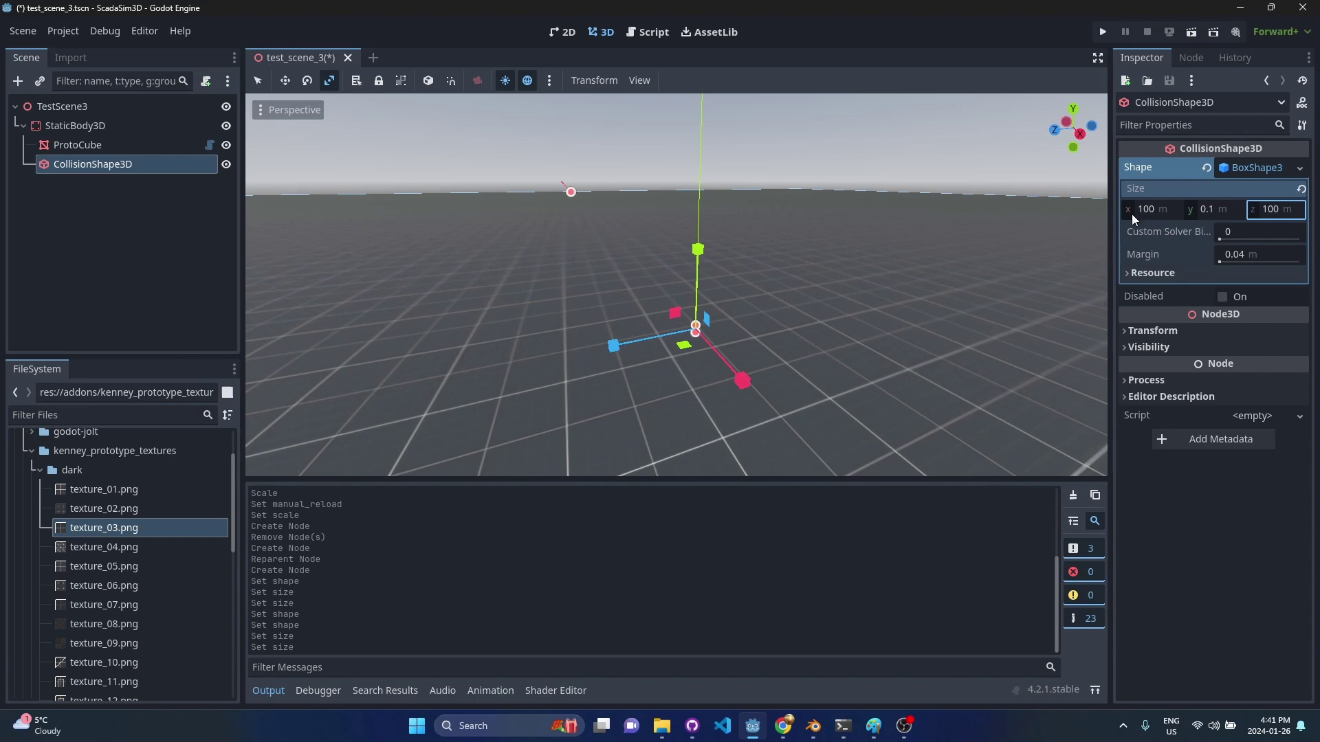
pyautogui.click(565, 220)
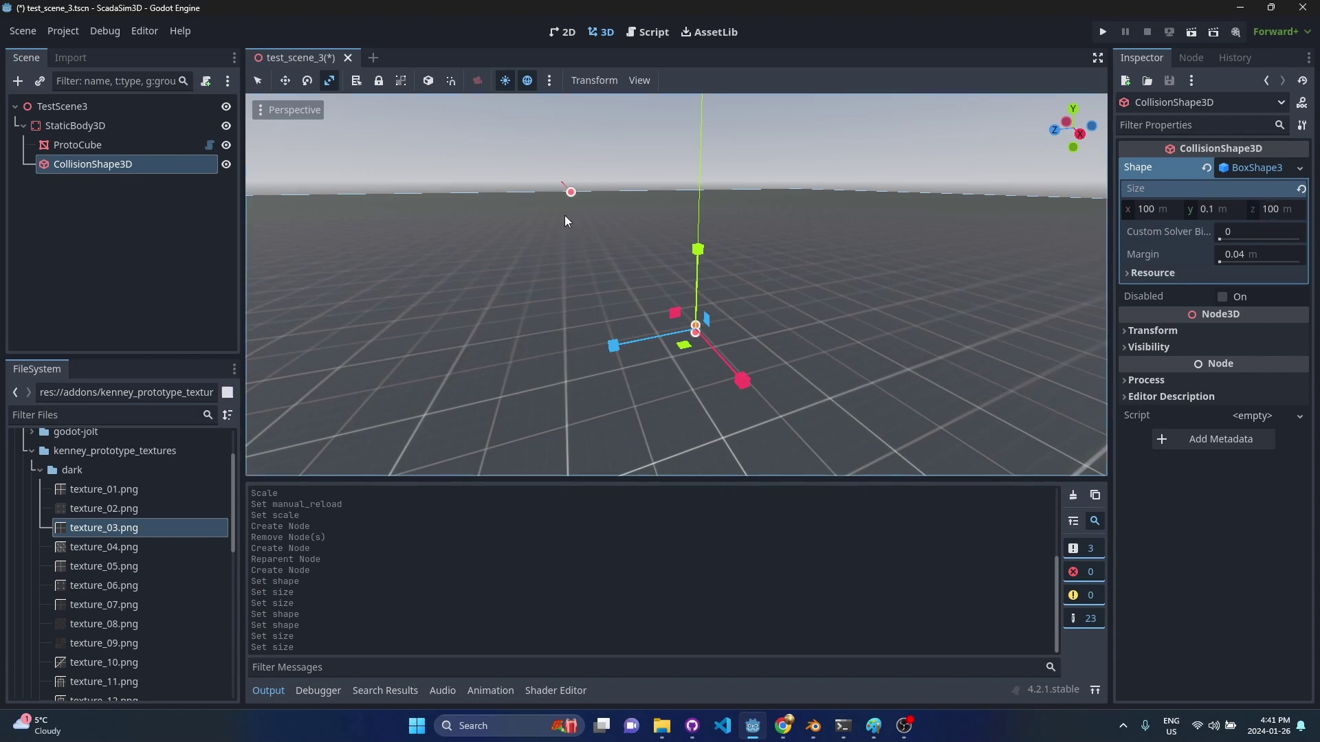
# - Set the Y position of StaticBody3D to -0.05 m
pyautogui.click(80, 128)
pyautogui.click(1164, 389)
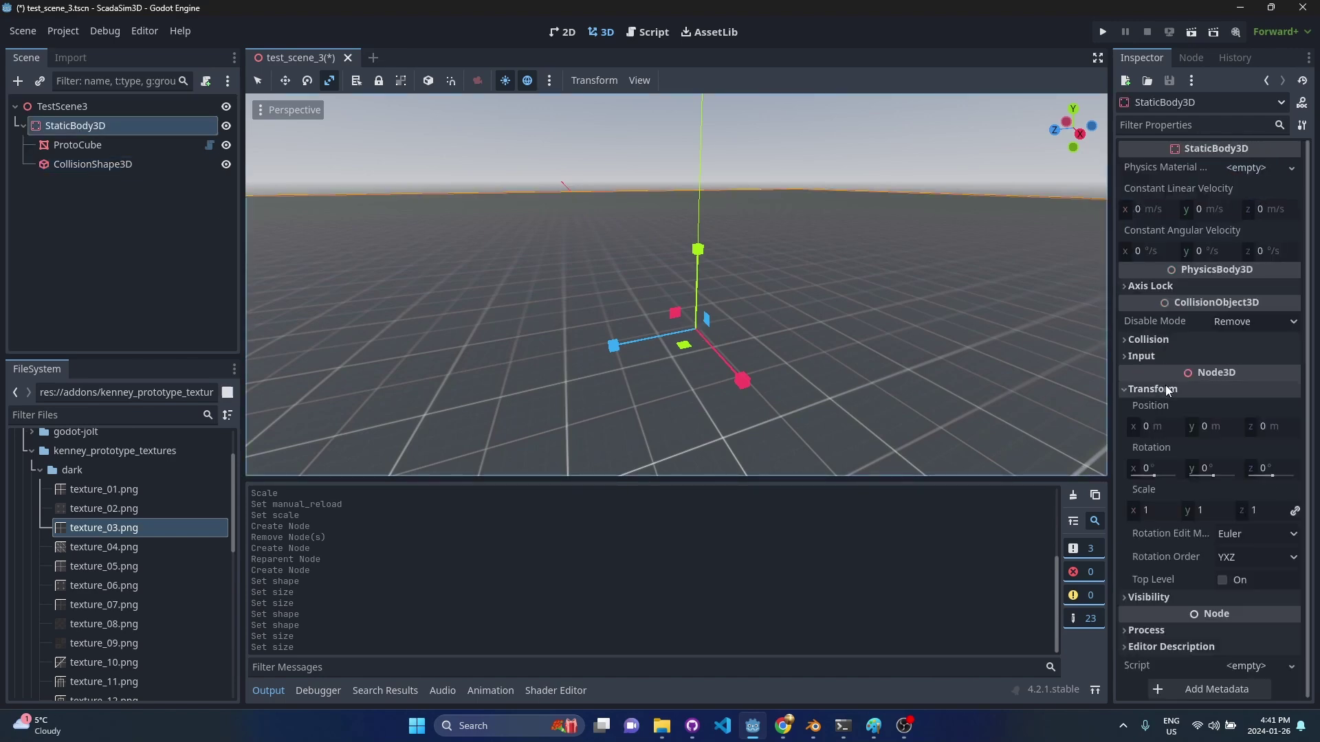
pyautogui.click(1213, 427)
pyautogui.write('-0.05')
pyautogui.press('Return')
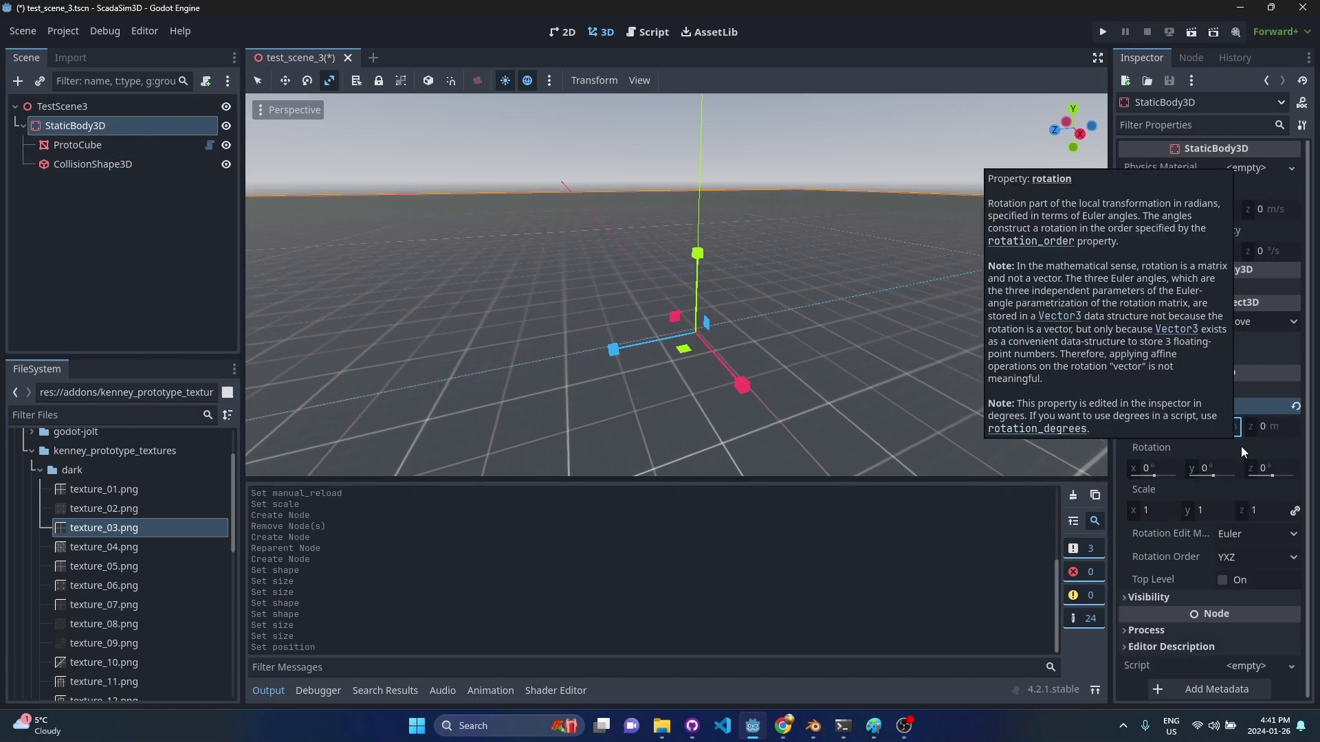
# - Collapse the StaticBody3D branch and add a new ProtoCube node under TestScene3
pyautogui.moveTo(671, 349); pyautogui.dragTo(423, 218, button='middle')
pyautogui.click(117, 231)
pyautogui.click(24, 126)
pyautogui.rightClick(64, 107)
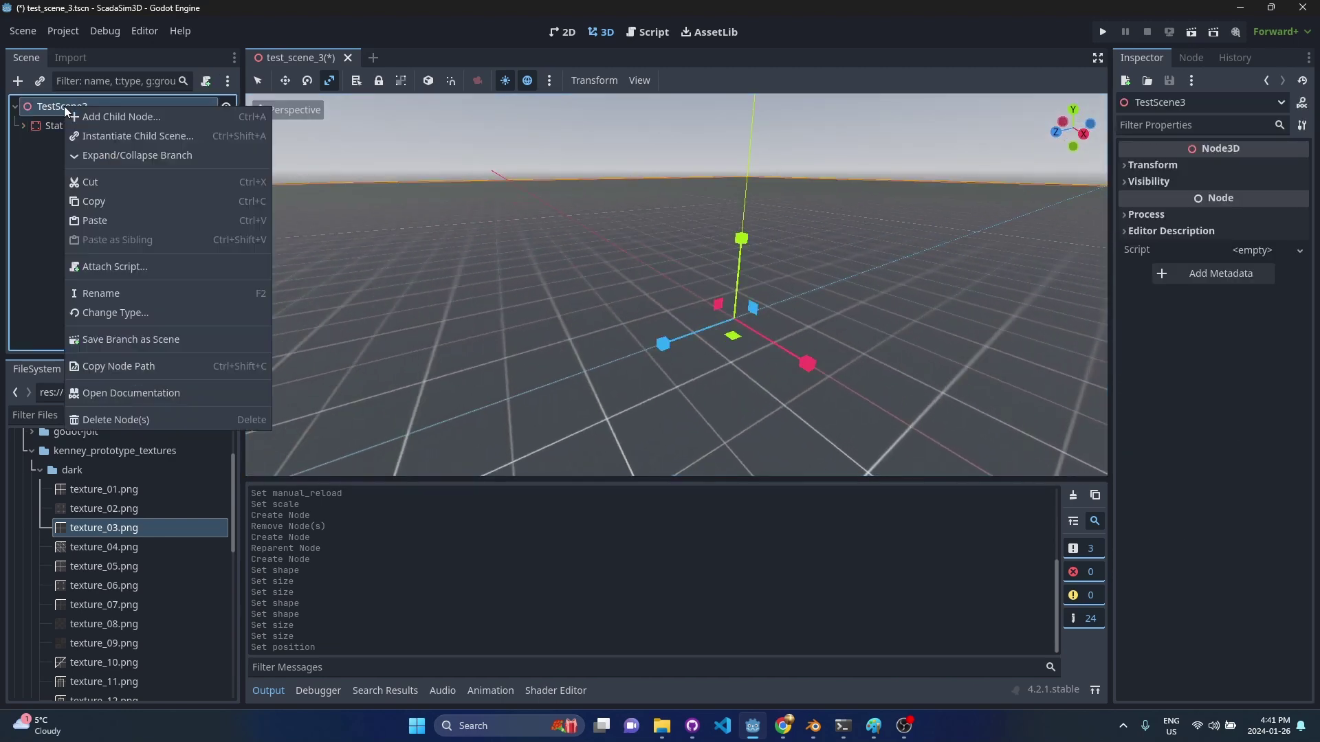
pyautogui.click(76, 115)
pyautogui.write('proto')
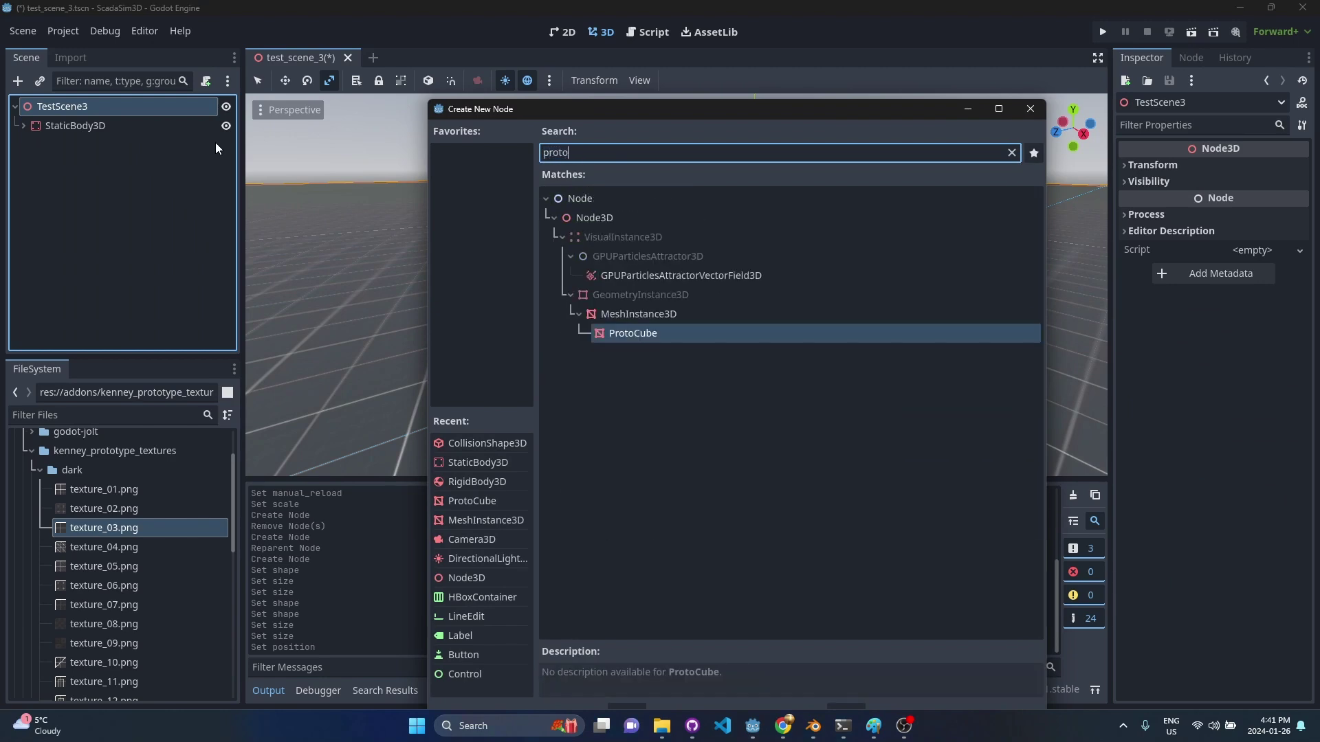
pyautogui.press('Return')
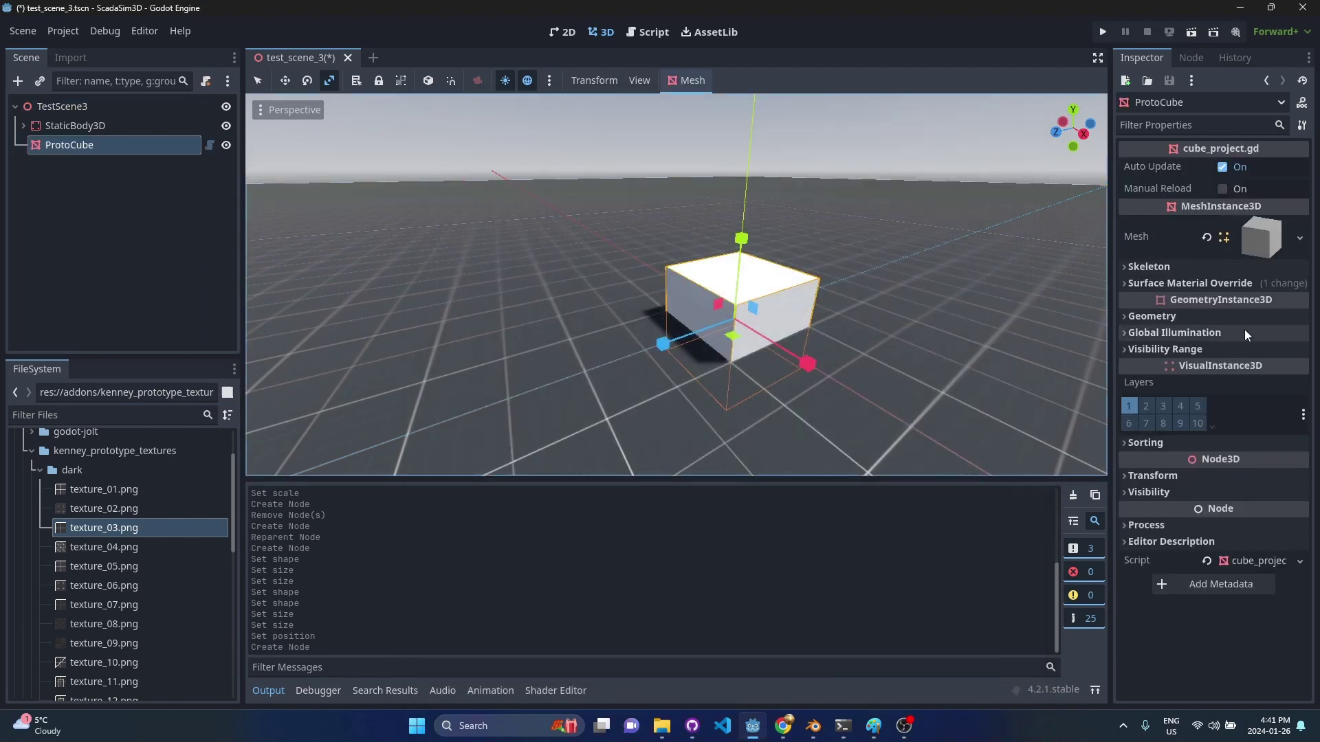
# - Assign texture_02.png from the orange Kenney prototype textures as the albedo texture of the new ProtoCube's material
pyautogui.click(1192, 284)
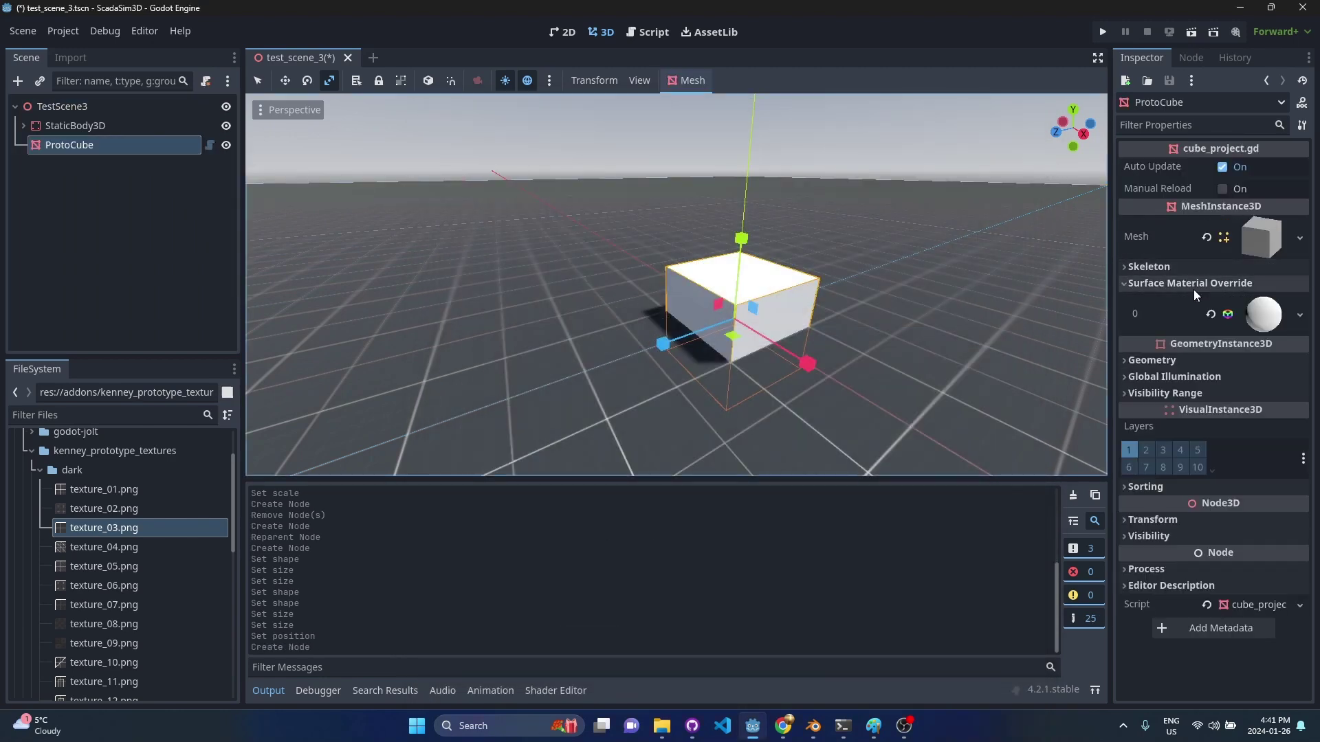
pyautogui.click(1288, 321)
pyautogui.click(1182, 543)
pyautogui.click(39, 470)
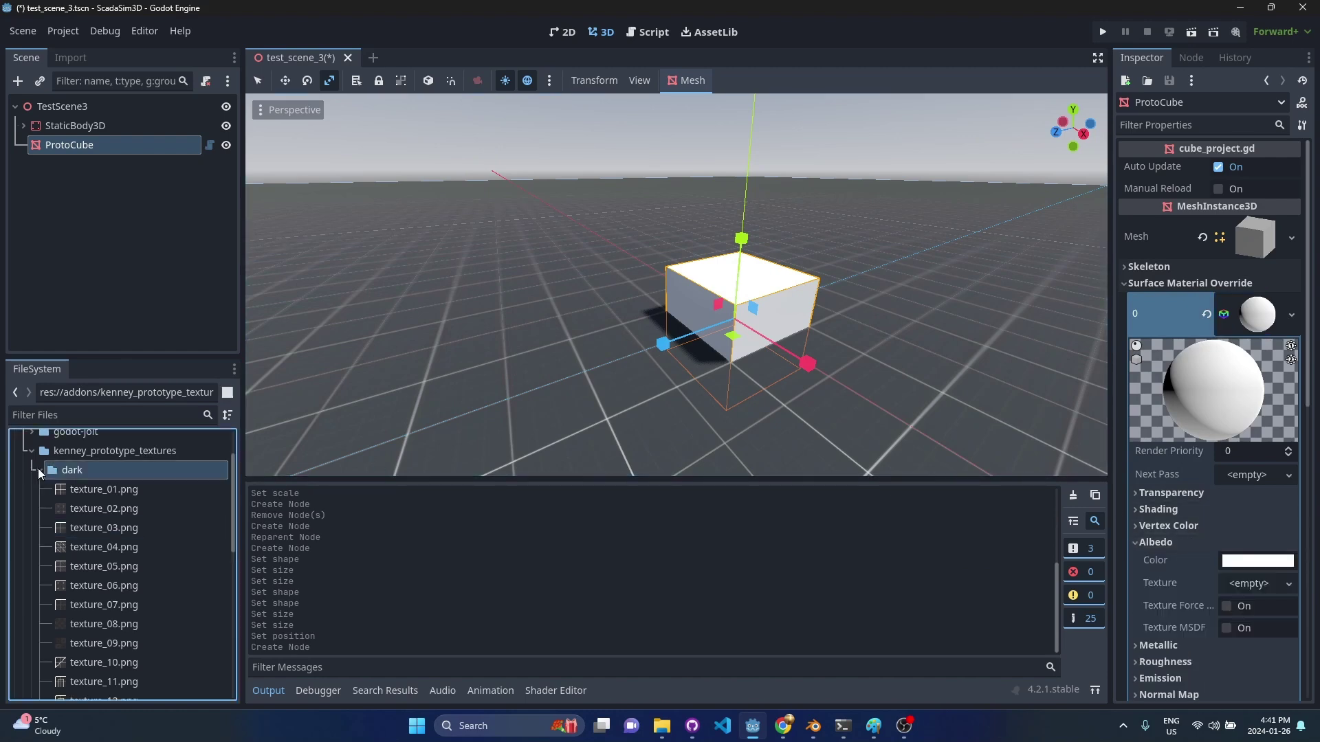
pyautogui.click(40, 530)
pyautogui.scroll(-2, 105, 517)
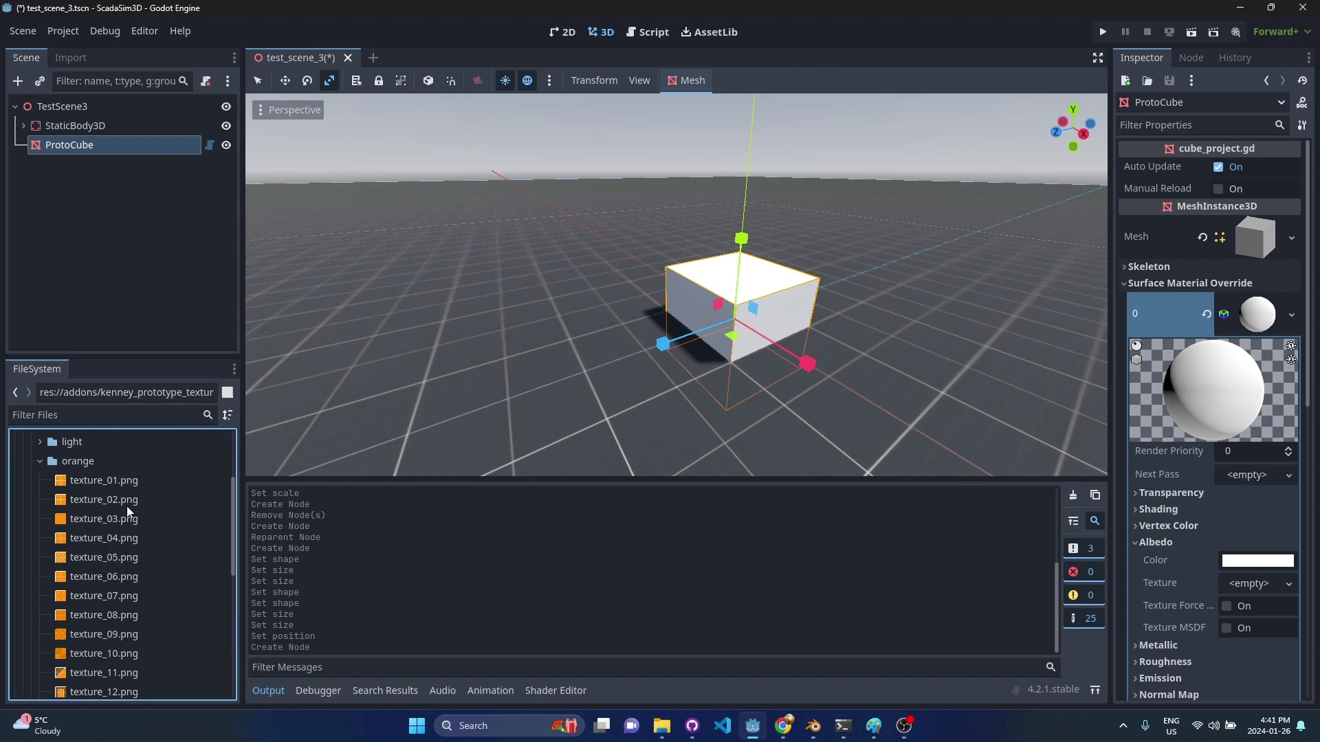
pyautogui.click(121, 502)
pyautogui.moveTo(894, 500); pyautogui.dragTo(1249, 584)
# - Set the orange ProtoCube's X scale to 10
pyautogui.moveTo(946, 403); pyautogui.dragTo(913, 370, button='middle')
pyautogui.press('w')
pyautogui.moveTo(913, 366); pyautogui.dragTo(913, 366, button='right')
pyautogui.press('s')
pyautogui.moveTo(887, 357); pyautogui.dragTo(899, 363, button='middle')
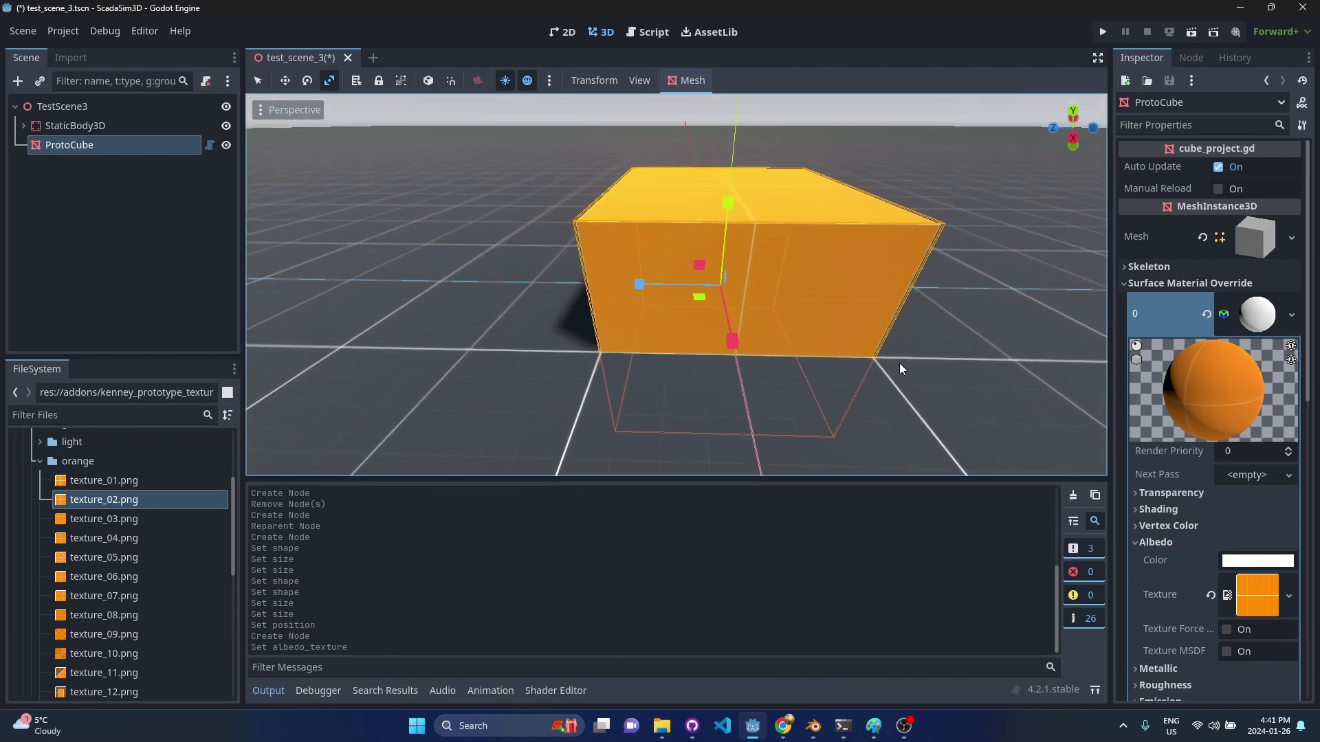
pyautogui.scroll(-4, 1241, 489)
pyautogui.scroll(-8, 1241, 489)
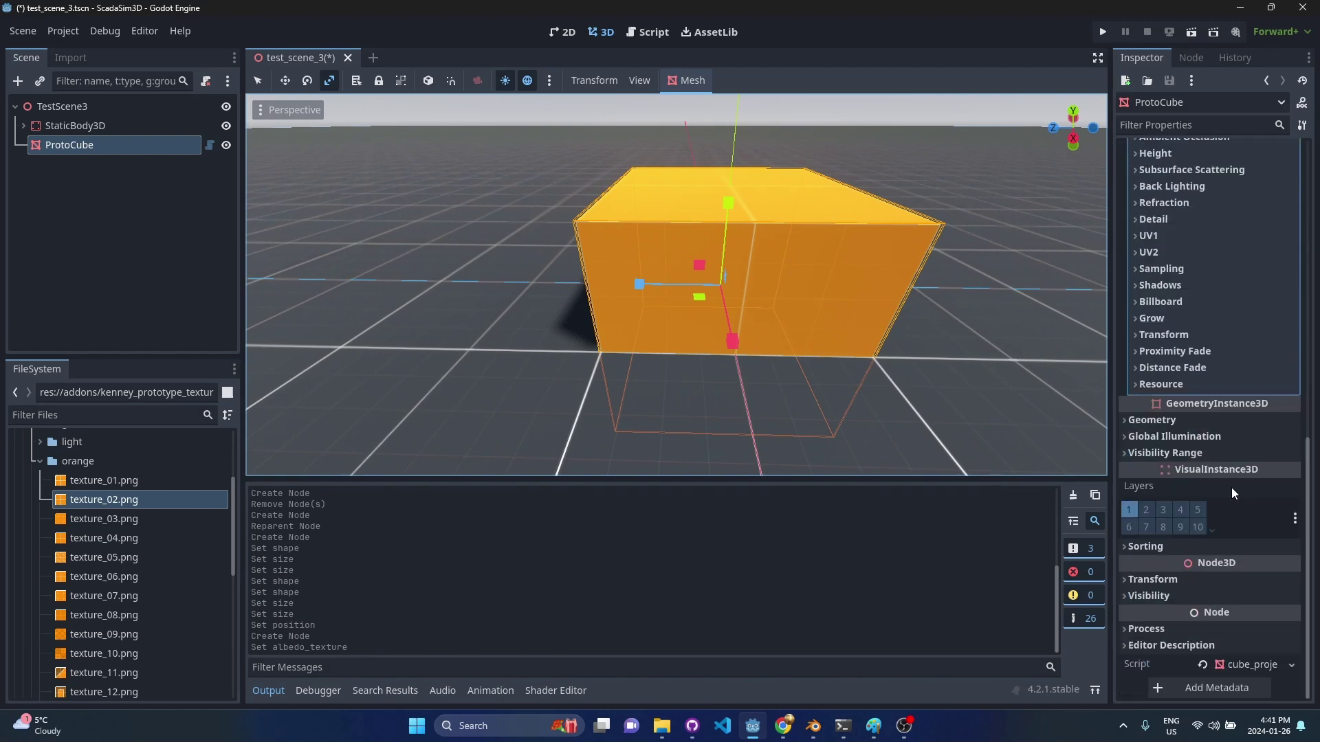
pyautogui.click(1199, 581)
pyautogui.scroll(-3, 1199, 600)
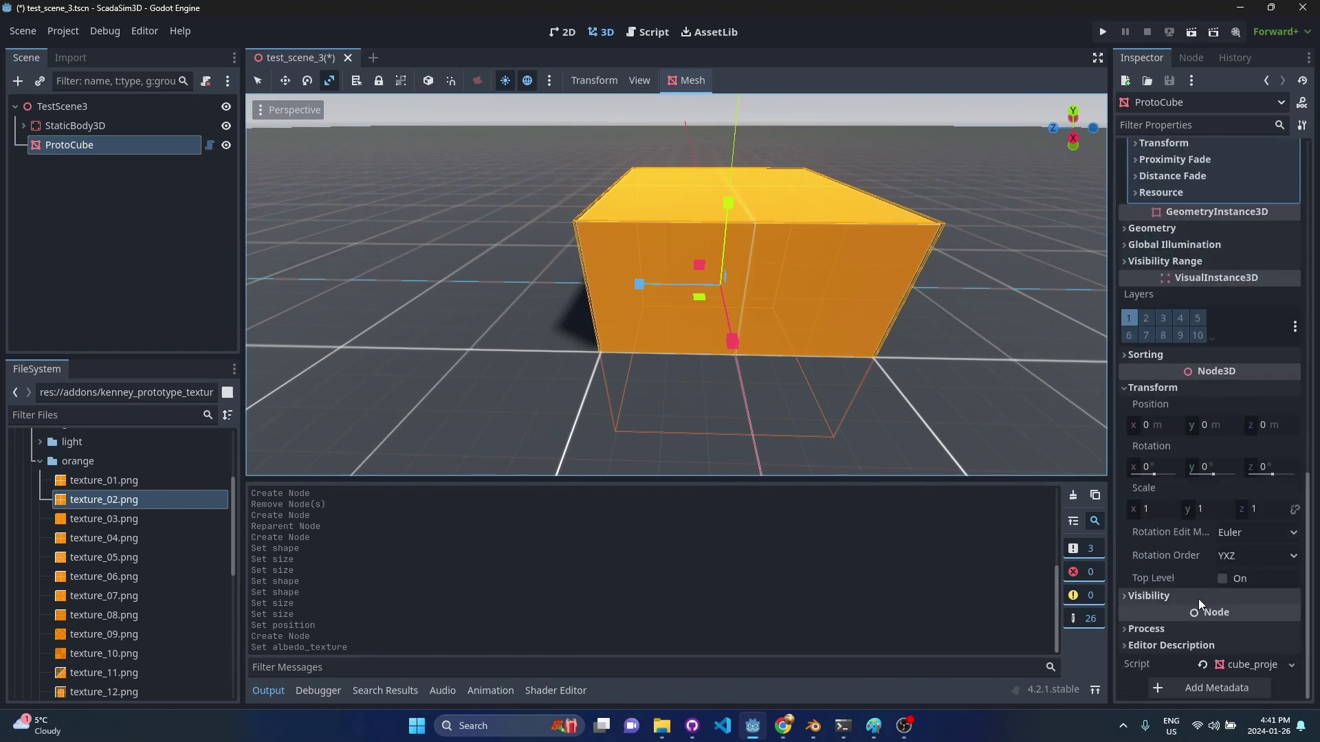
pyautogui.click(1157, 509)
pyautogui.write('10')
pyautogui.press('Return')
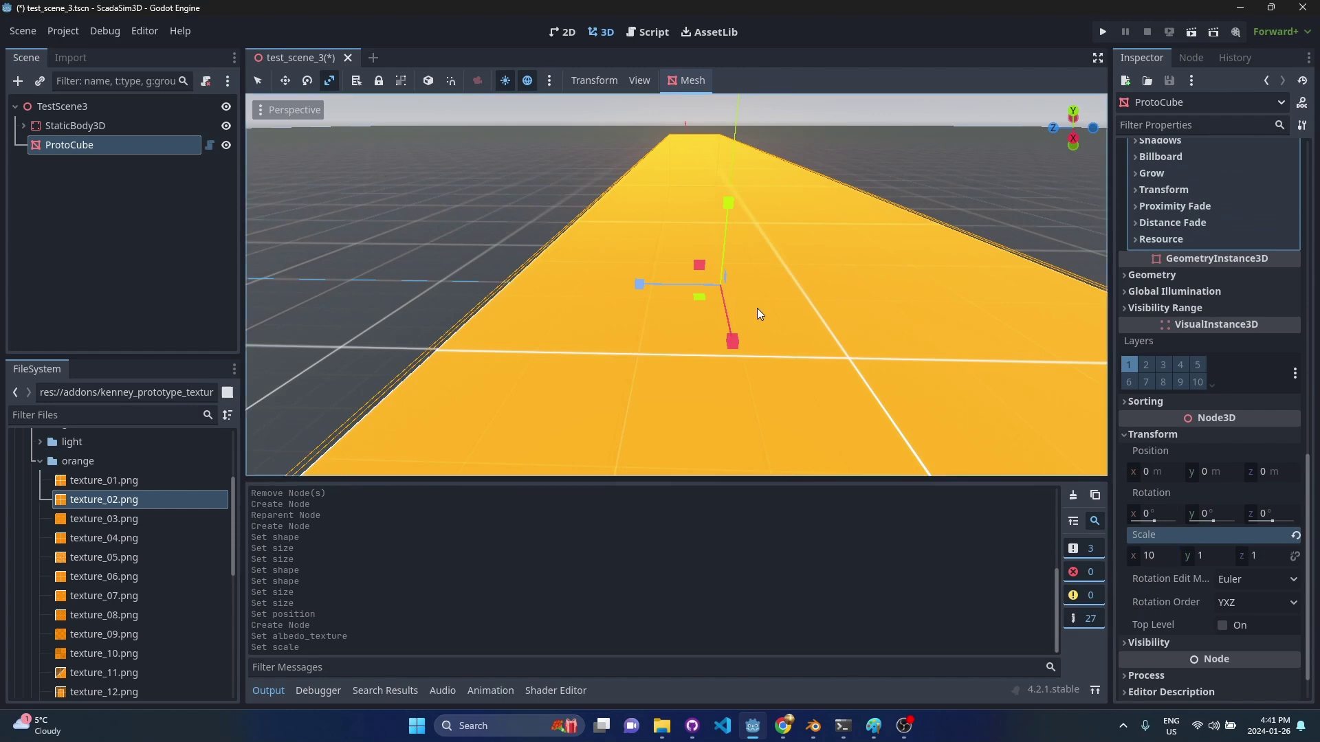
# - Set the orange ProtoCube's Z scale to 2
pyautogui.moveTo(757, 308); pyautogui.dragTo(1075, 403, button='middle')
pyautogui.click(1264, 554)
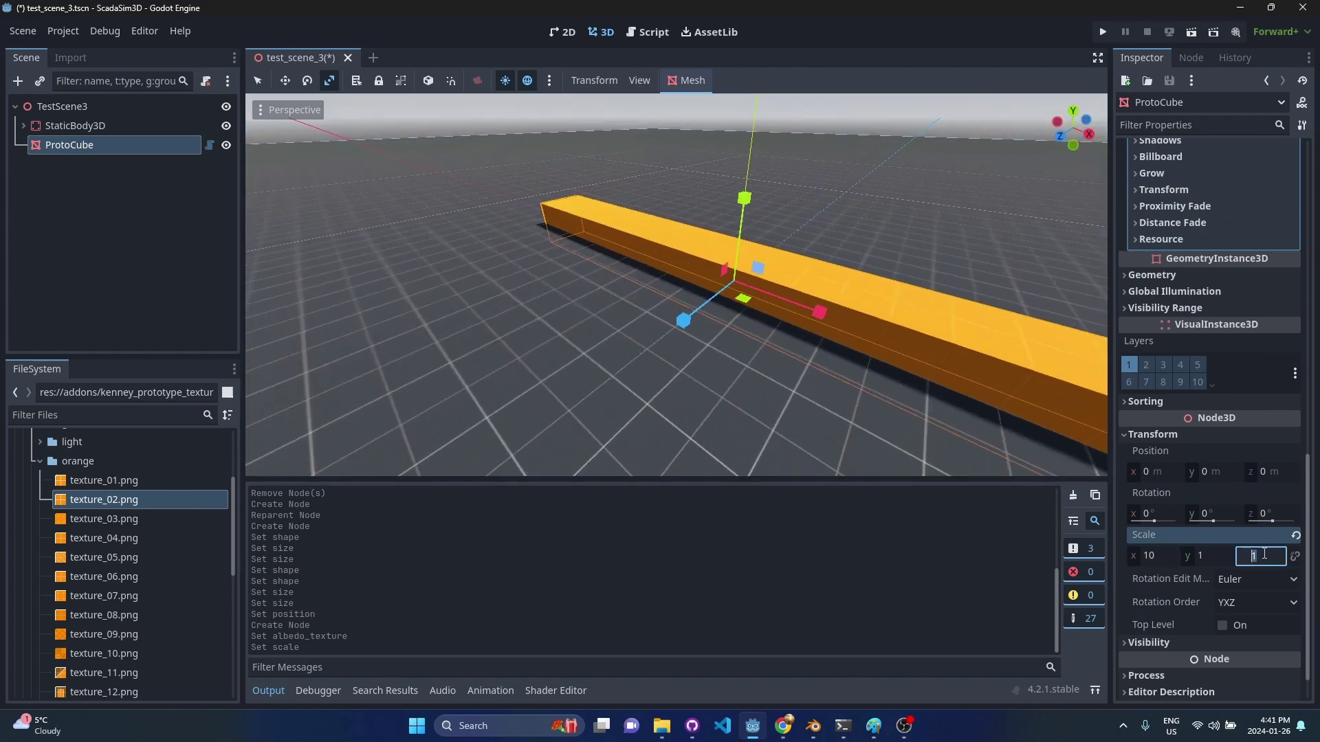
pyautogui.write('2')
pyautogui.press('Return')
pyautogui.moveTo(811, 358); pyautogui.dragTo(900, 415, button='middle')
# - Add a RigidBody3D node under TestScene3 and make the orange ProtoCube its child
pyautogui.click(99, 176)
pyautogui.rightClick(61, 106)
pyautogui.click(81, 121)
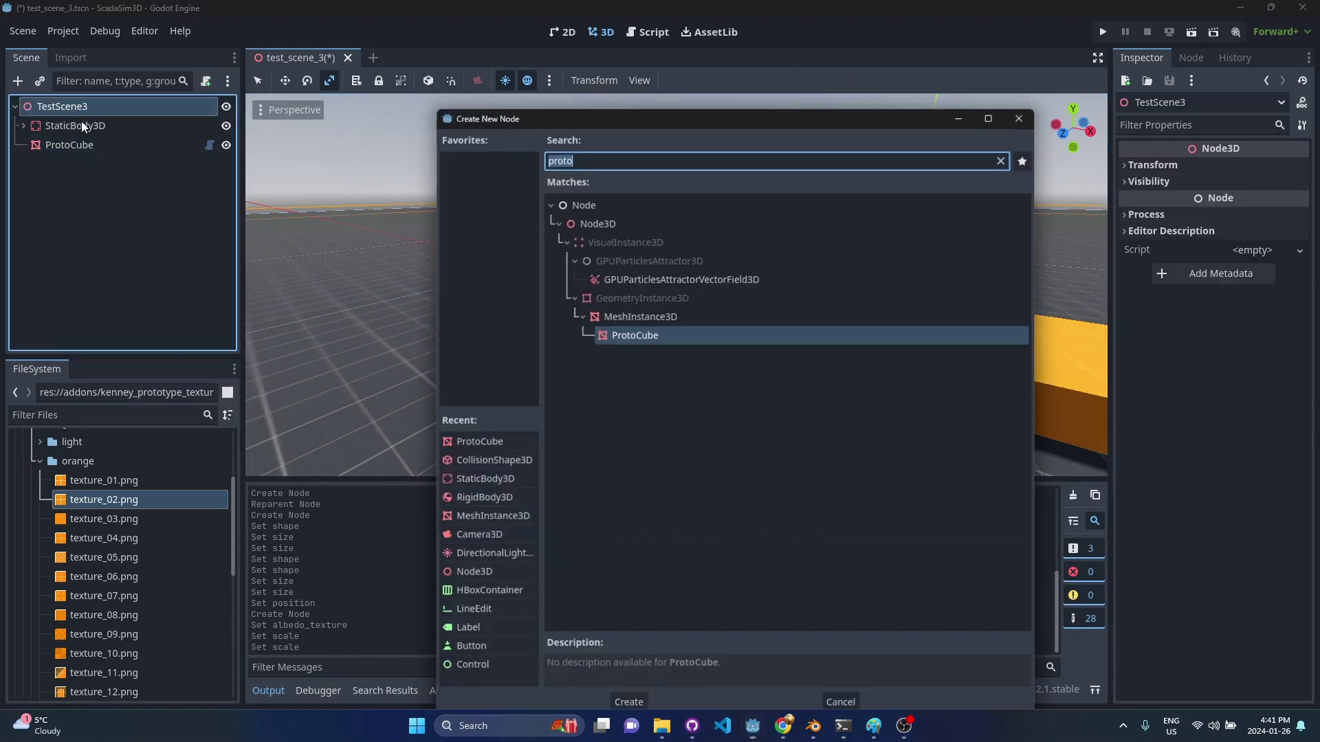
pyautogui.write('rigid')
pyautogui.press('Return')
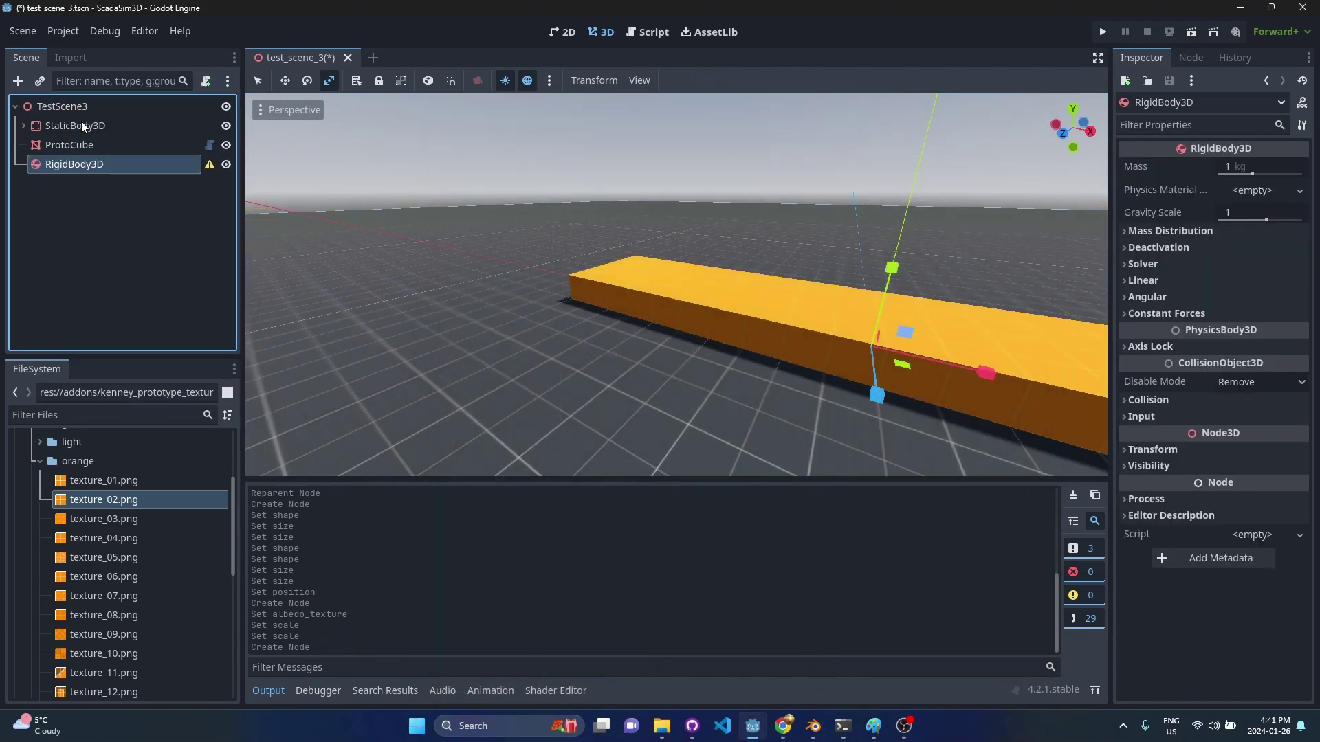
pyautogui.moveTo(77, 141); pyautogui.dragTo(88, 167)
# - Add a CollisionShape3D node as a child of RigidBody3D
pyautogui.rightClick(90, 147)
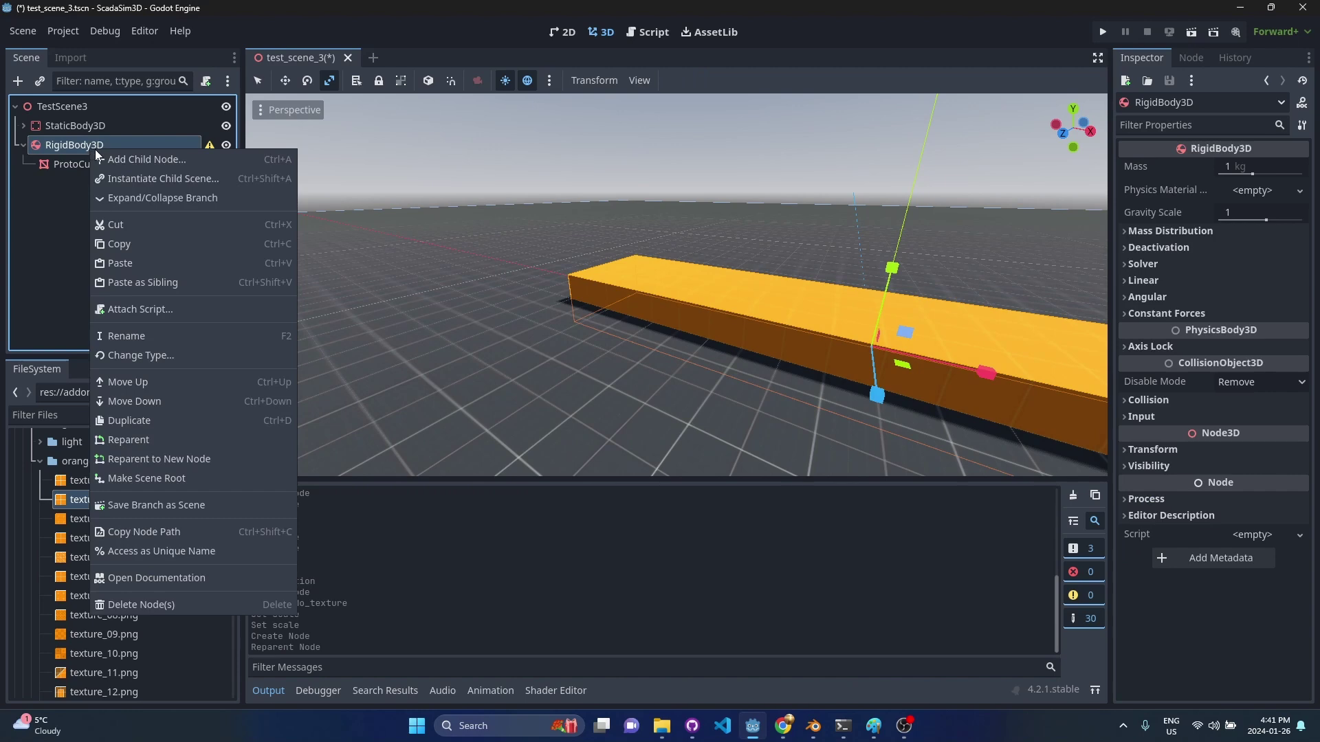
pyautogui.click(137, 157)
pyautogui.write('collilision')
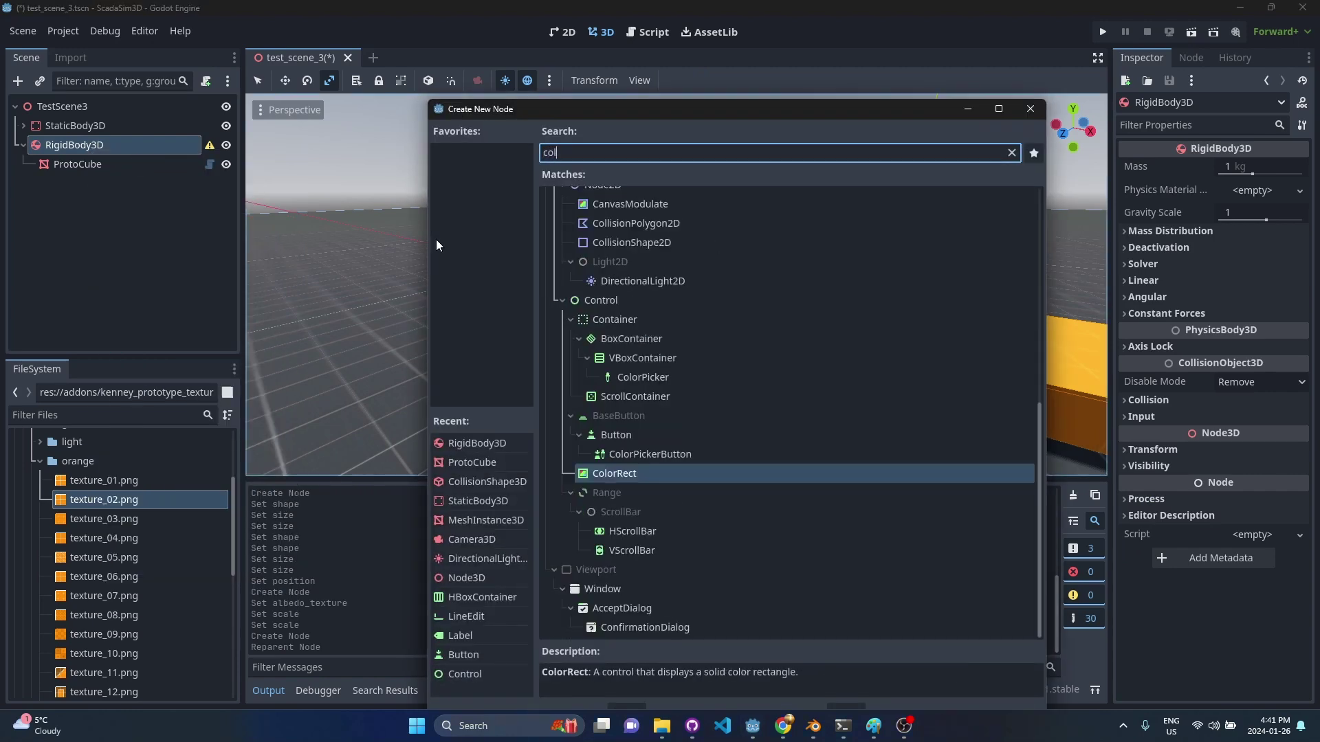
pyautogui.hotkey('ctrl', 'a')
pyautogui.write('coll')
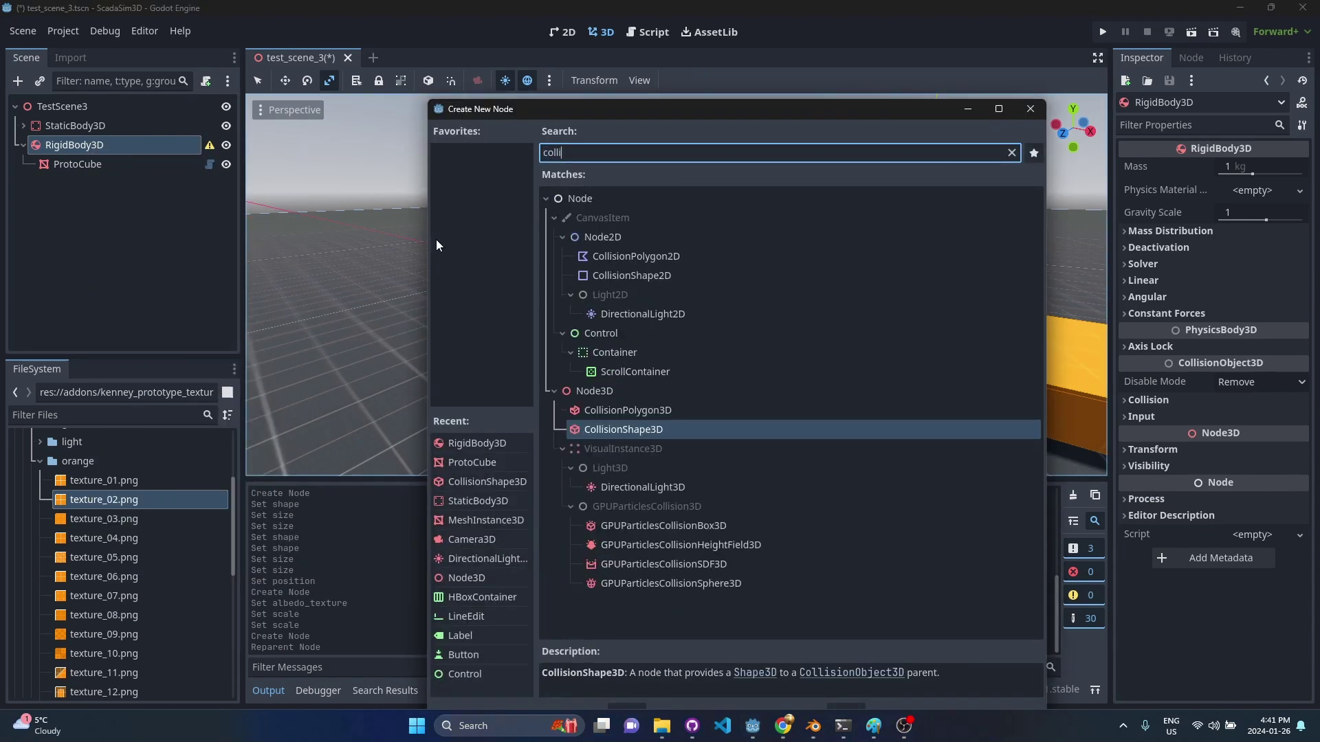
pyautogui.press('Return')
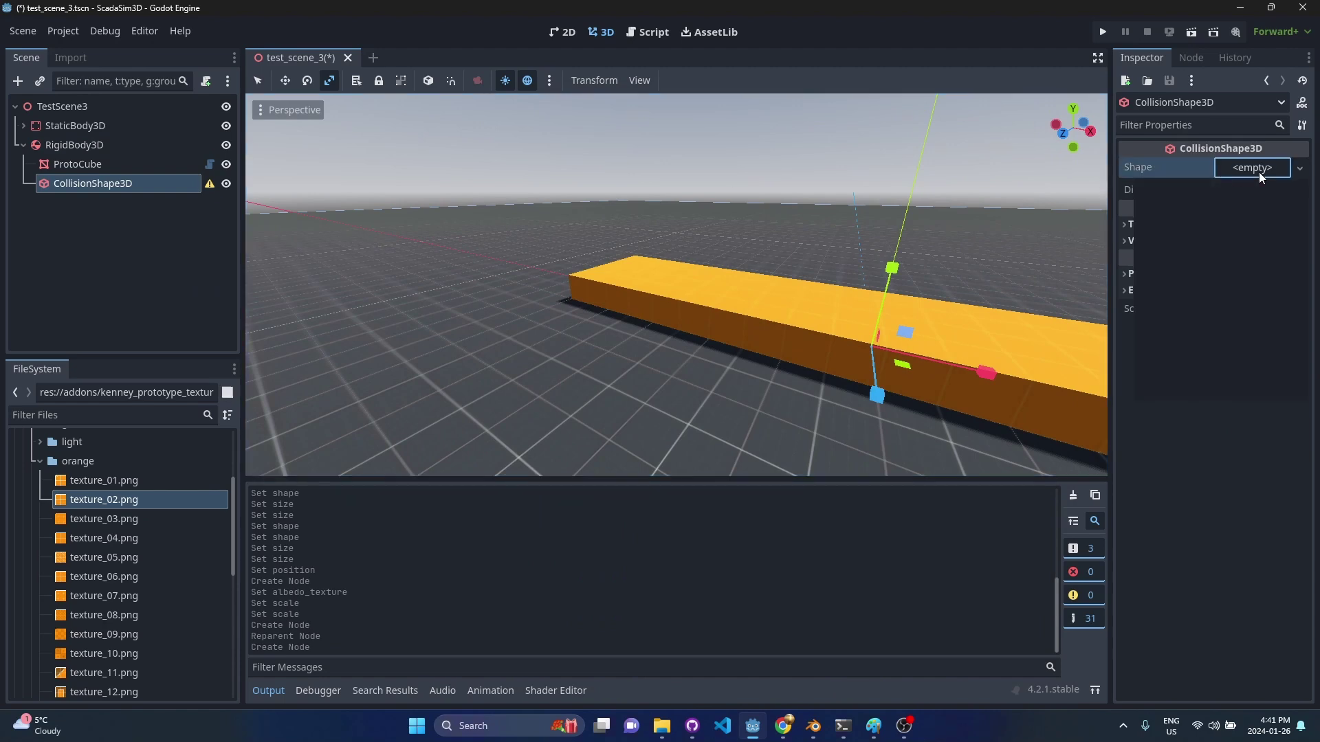
# - Give the rigid body's collision shape a new BoxShape3D sized 10 m on X and 2 m on Z
pyautogui.click(1259, 168)
pyautogui.click(1230, 206)
pyautogui.click(1265, 170)
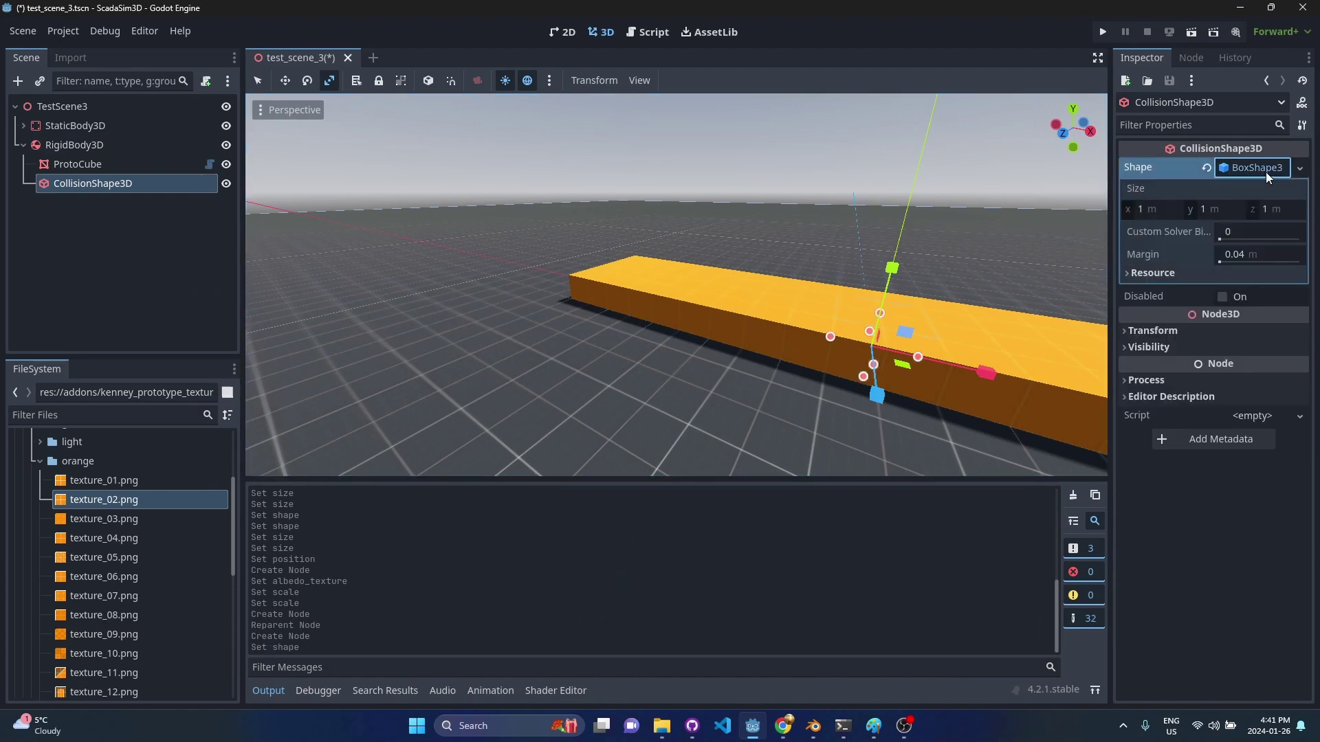
pyautogui.click(1157, 208)
pyautogui.write('10')
pyautogui.press('Tab')
pyautogui.press('Tab')
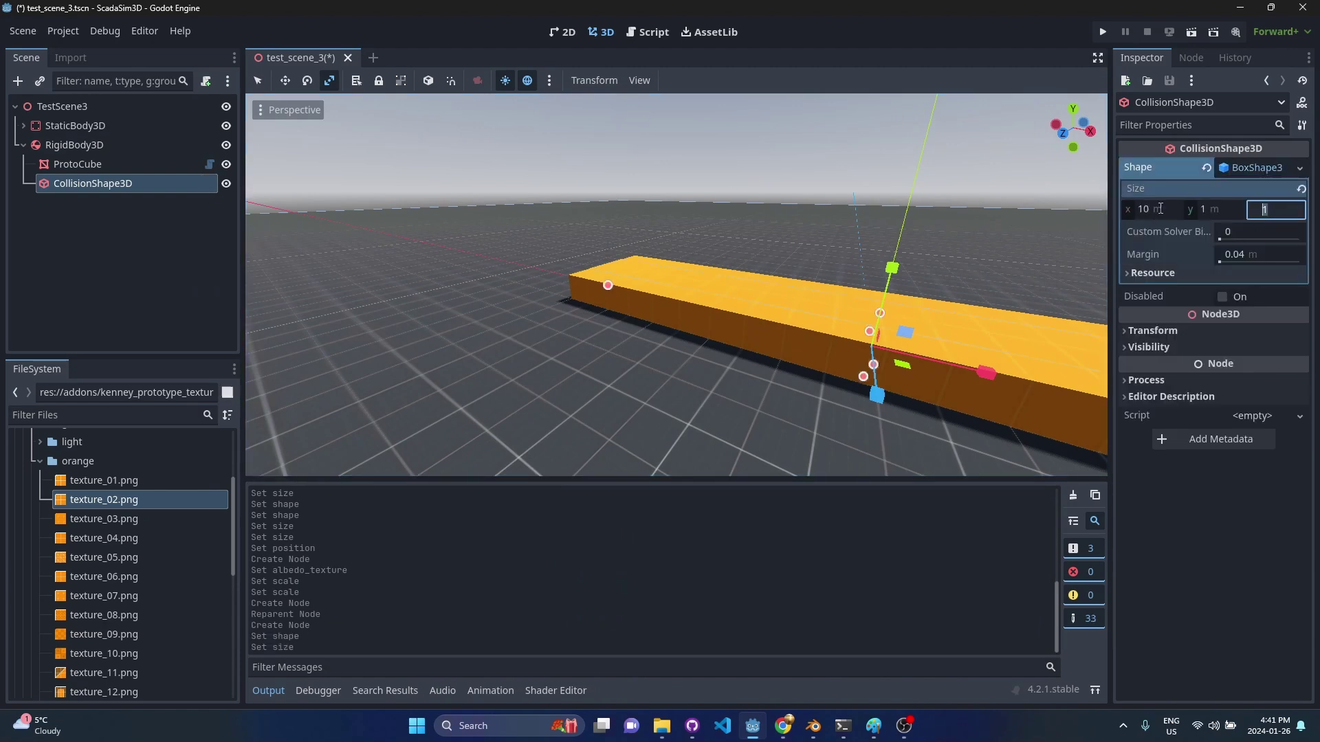
pyautogui.write('2')
pyautogui.press('Return')
# - Save the scene and add the preview environment to it
pyautogui.press('w')
pyautogui.moveTo(710, 297); pyautogui.dragTo(808, 101, button='right')
pyautogui.press('s')
pyautogui.hotkey('ctrl', 's')
pyautogui.click(549, 81)
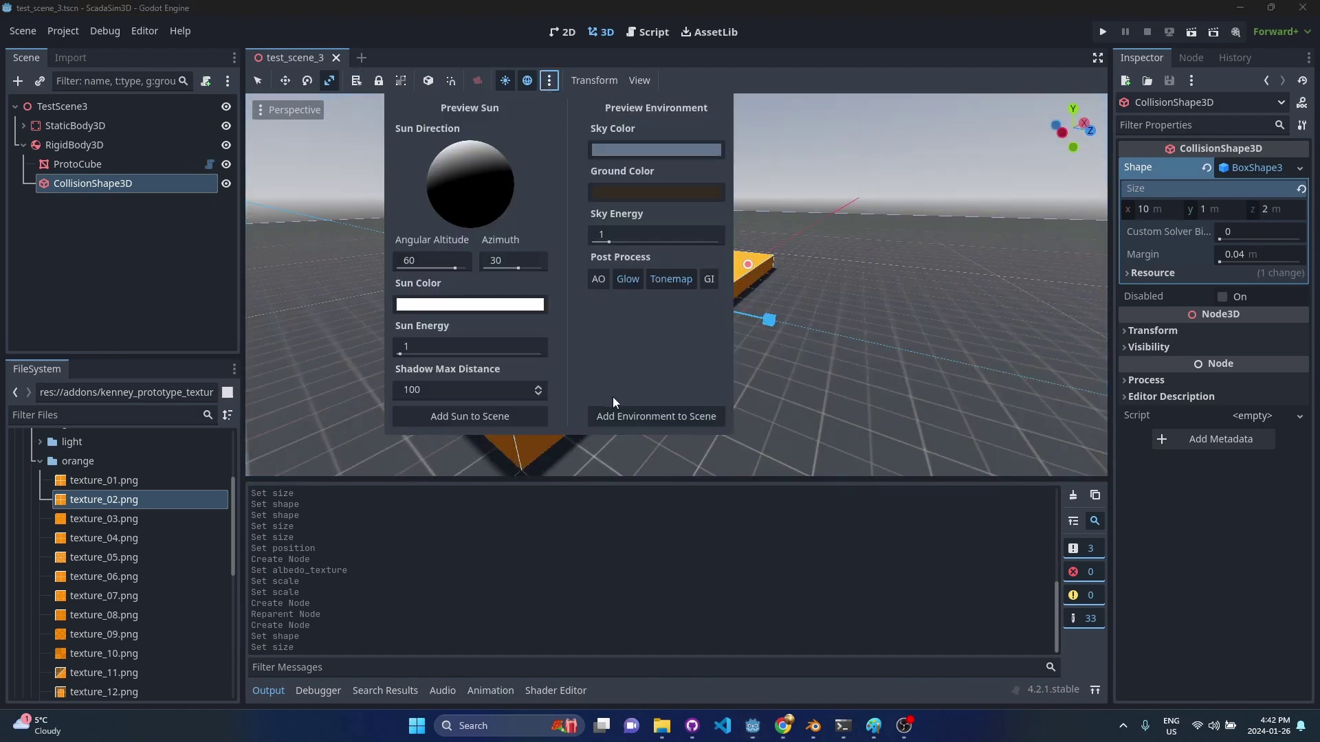
pyautogui.click(637, 412)
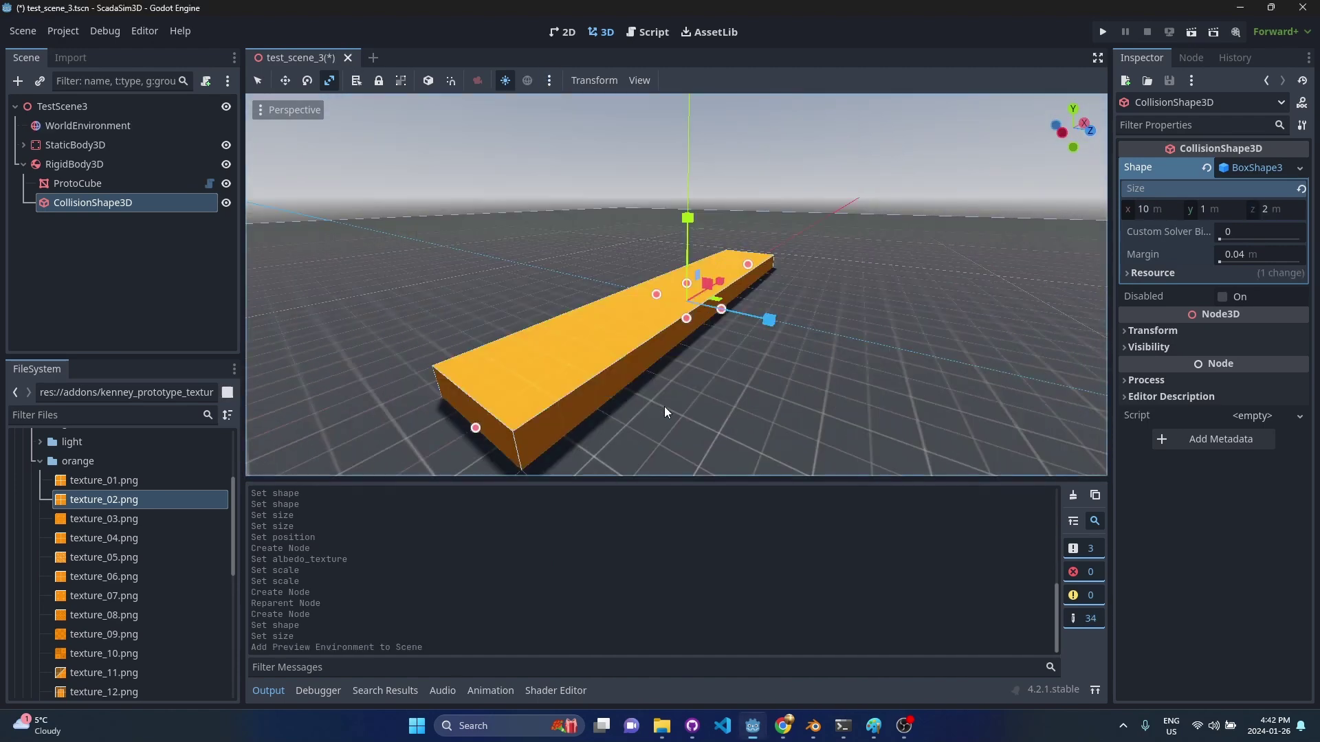
# - Add a DirectionalLight3D node directly under the TestScene3 root
pyautogui.click(76, 108)
pyautogui.hotkey('ctrl', 'a')
pyautogui.write('dire')
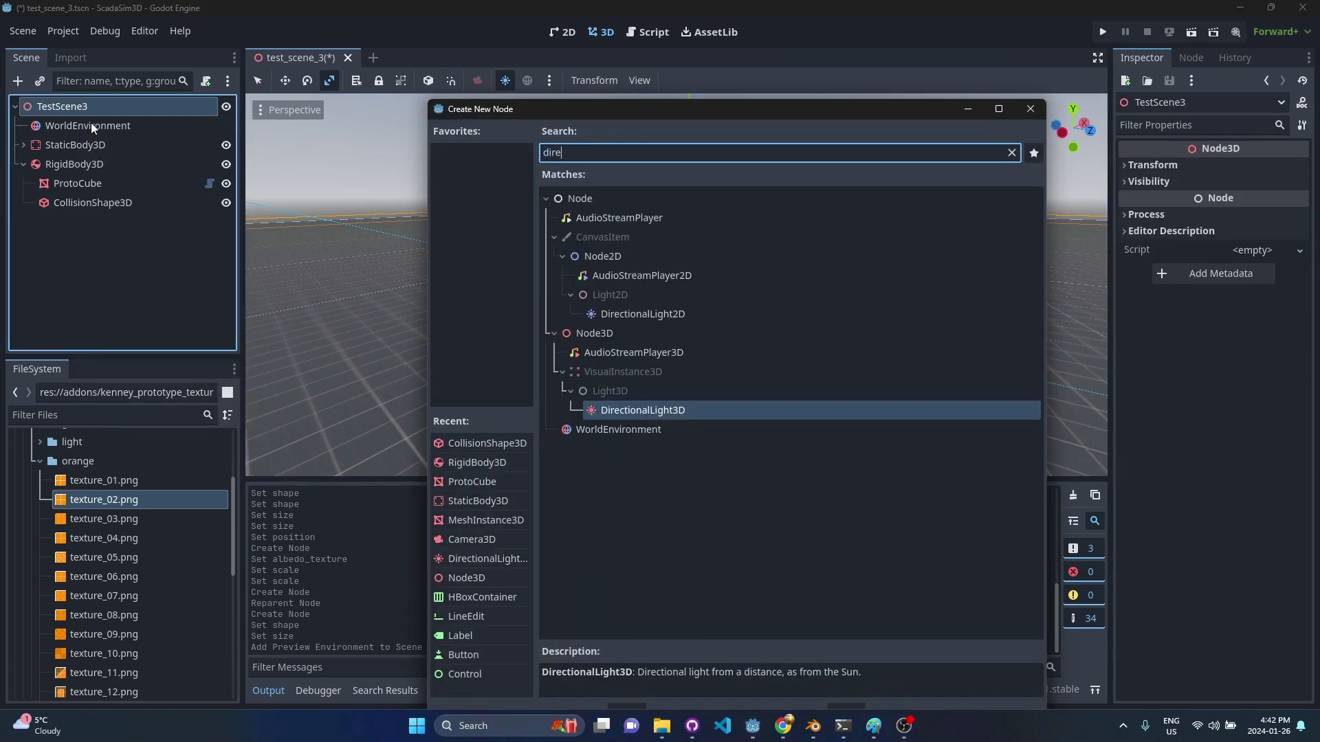
pyautogui.write('c')
pyautogui.press('Return')
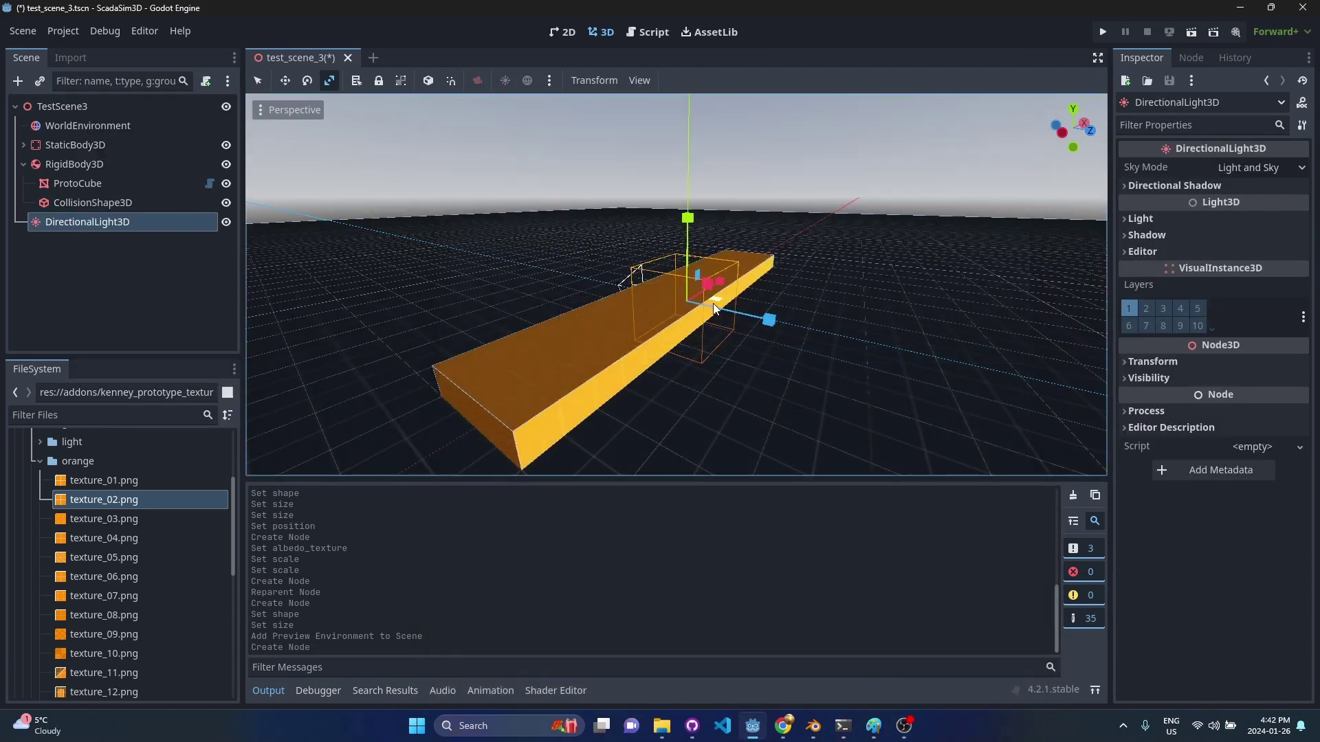
# - Move the directional light up and off to the side of the orange beam, and rotate it to light the beam from above
pyautogui.moveTo(712, 303); pyautogui.dragTo(846, 304, button='middle')
pyautogui.click(616, 234)
pyautogui.click(284, 82)
pyautogui.moveTo(616, 234); pyautogui.dragTo(612, 143)
pyautogui.moveTo(693, 216); pyautogui.dragTo(906, 208)
pyautogui.click(309, 81)
pyautogui.moveTo(987, 220); pyautogui.dragTo(964, 225)
pyautogui.moveTo(928, 365); pyautogui.dragTo(828, 377, button='middle')
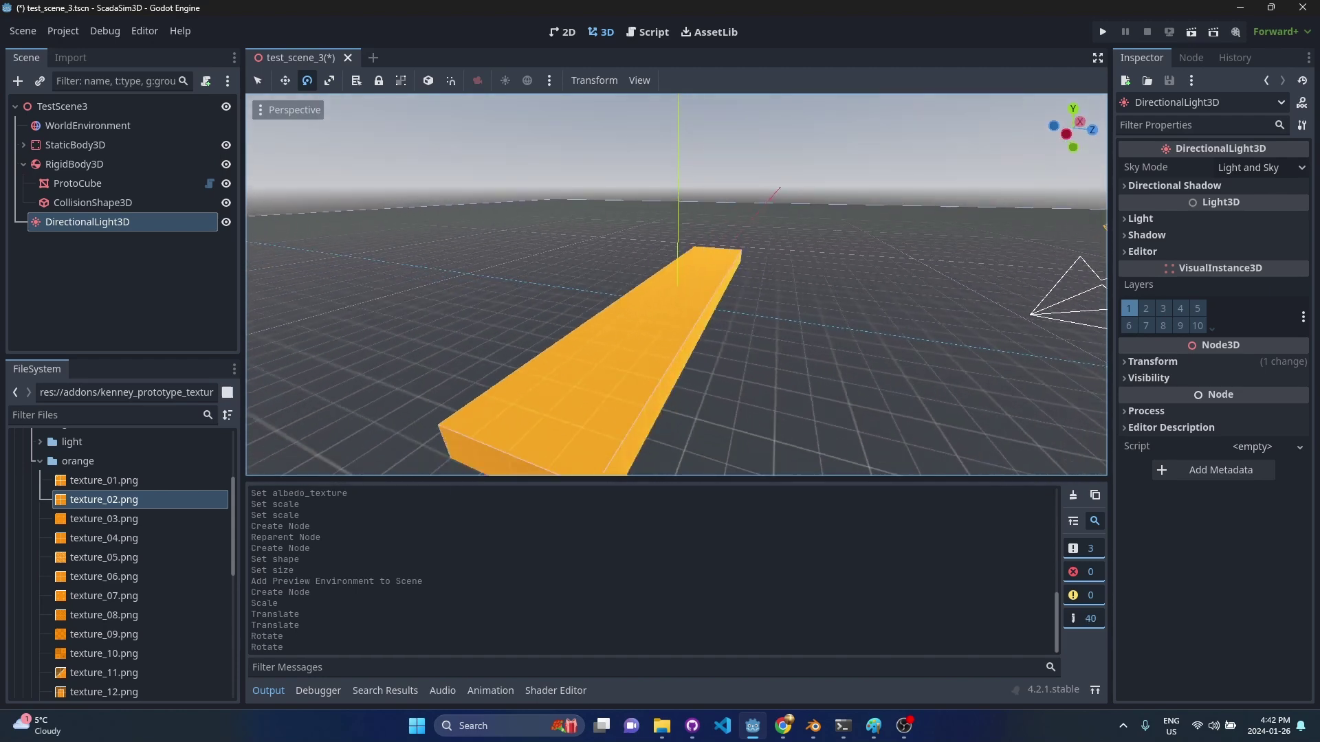
# - Enable shadows on the directional light
pyautogui.scroll(-3, 827, 377)
pyautogui.click(1147, 235)
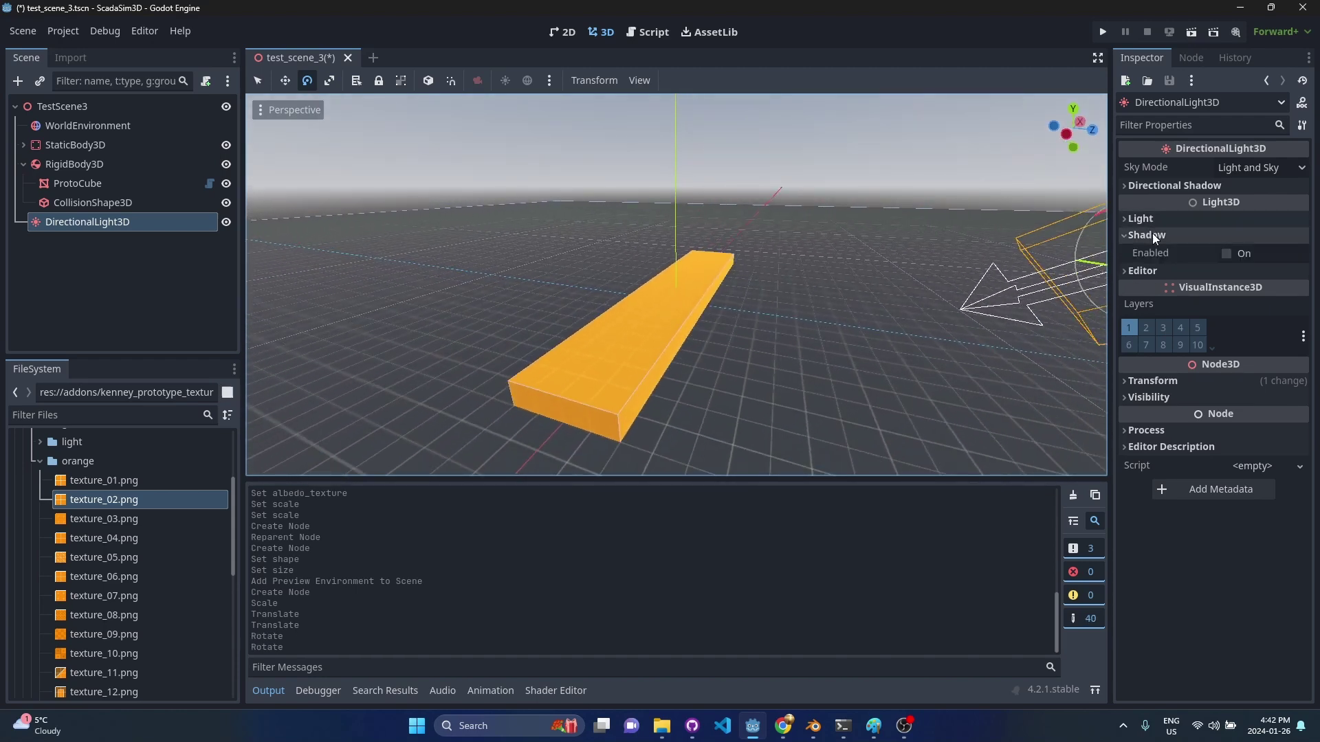
pyautogui.click(1228, 254)
# - Raise the RigidBody3D with its orange beam above the ground floor
pyautogui.moveTo(806, 304); pyautogui.dragTo(757, 296, button='middle')
pyautogui.click(75, 164)
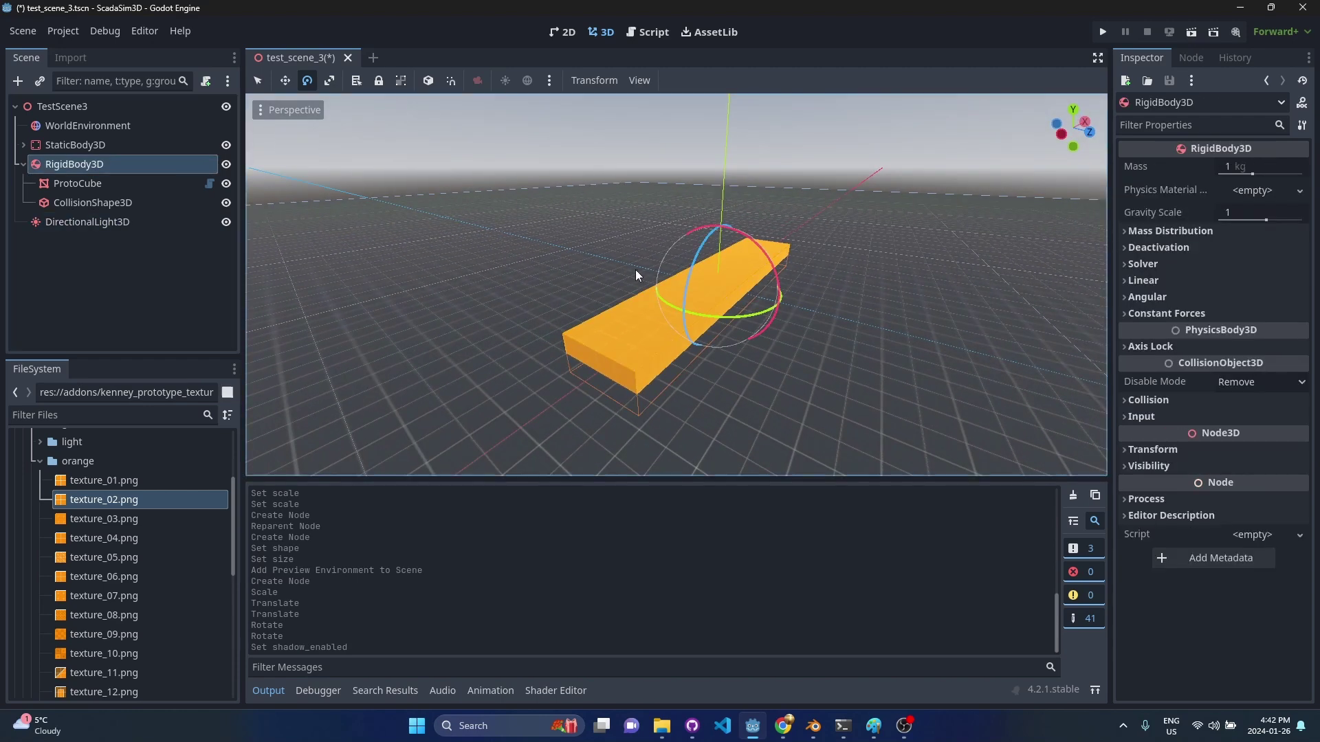
pyautogui.click(286, 81)
pyautogui.moveTo(719, 195); pyautogui.dragTo(749, 53)
# - Rotate the RigidBody3D so the raised beam hangs at a slight tilt, and save the scene
pyautogui.moveTo(751, 200)
pyautogui.mouseDown(button='right')
pyautogui.moveTo(749, 138)
pyautogui.moveTo(751, 234)
pyautogui.moveTo(748, 203)
pyautogui.moveTo(760, 201)
pyautogui.mouseUp(button='right')
pyautogui.press('s')
pyautogui.click(308, 81)
pyautogui.moveTo(682, 163); pyautogui.dragTo(700, 130)
pyautogui.moveTo(701, 165); pyautogui.dragTo(722, 124, button='right')
pyautogui.press('s')
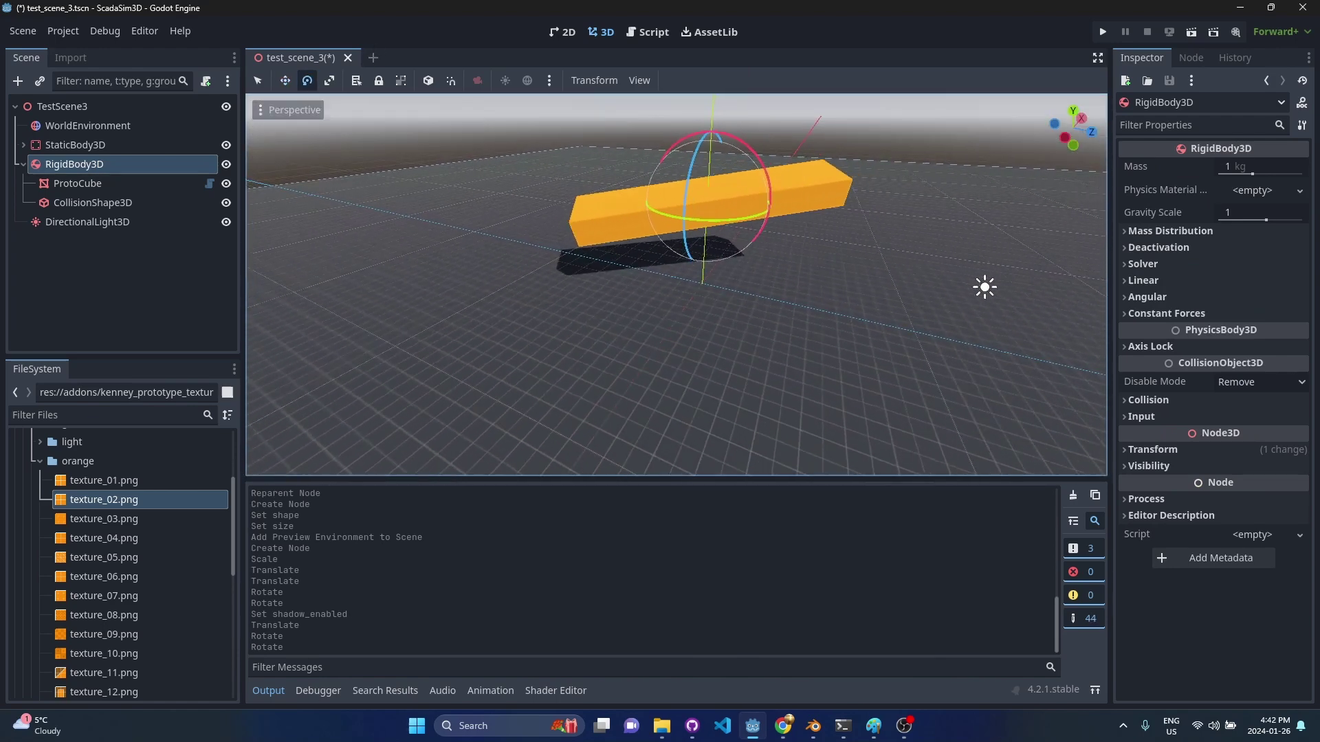
pyautogui.hotkey('ctrl', 's')
# - Add a Camera3D node as a child of TestScene3
pyautogui.moveTo(894, 227); pyautogui.dragTo(853, 193, button='right')
pyautogui.press('w')
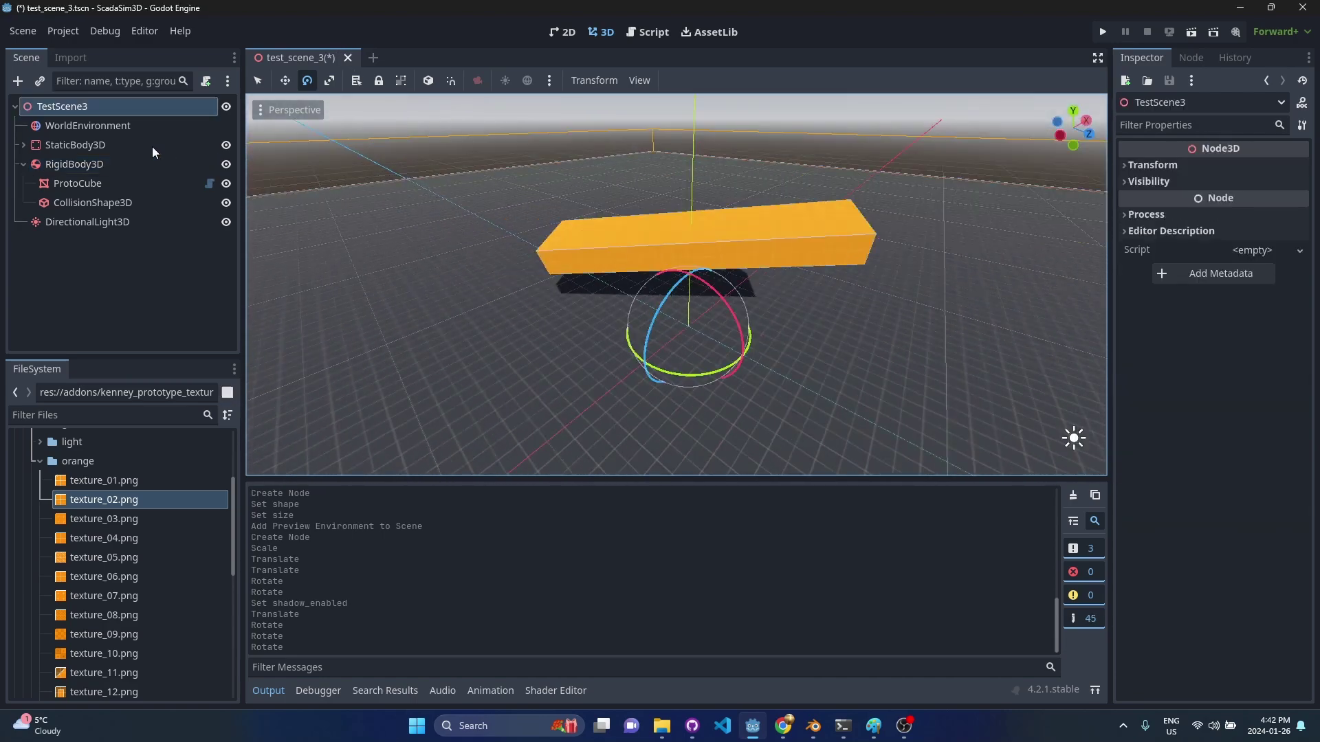
pyautogui.rightClick(89, 109)
pyautogui.click(148, 120)
pyautogui.write('camera')
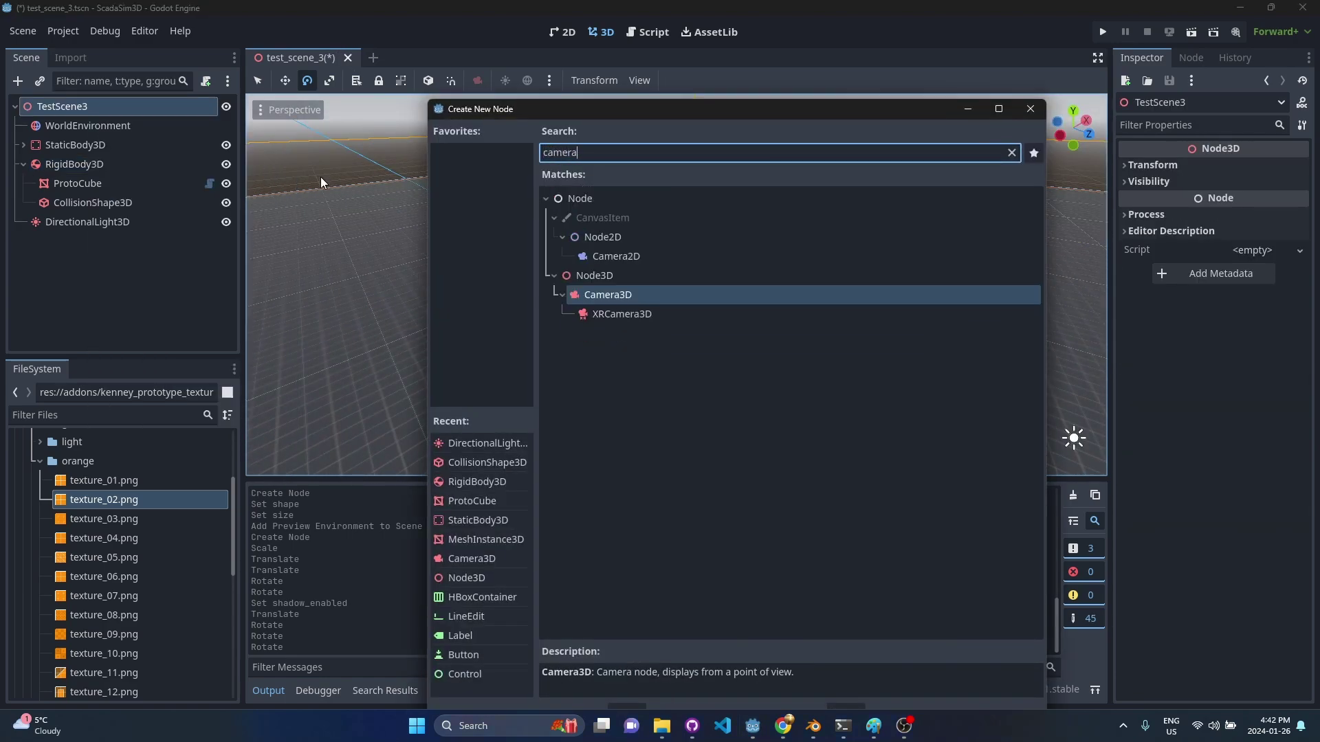
pyautogui.press('Return')
# - Frame the tilted beam and floor in the viewport and align the Camera3D transform with that view
pyautogui.moveTo(757, 301); pyautogui.dragTo(751, 290, button='right')
pyautogui.press('w')
pyautogui.press('s')
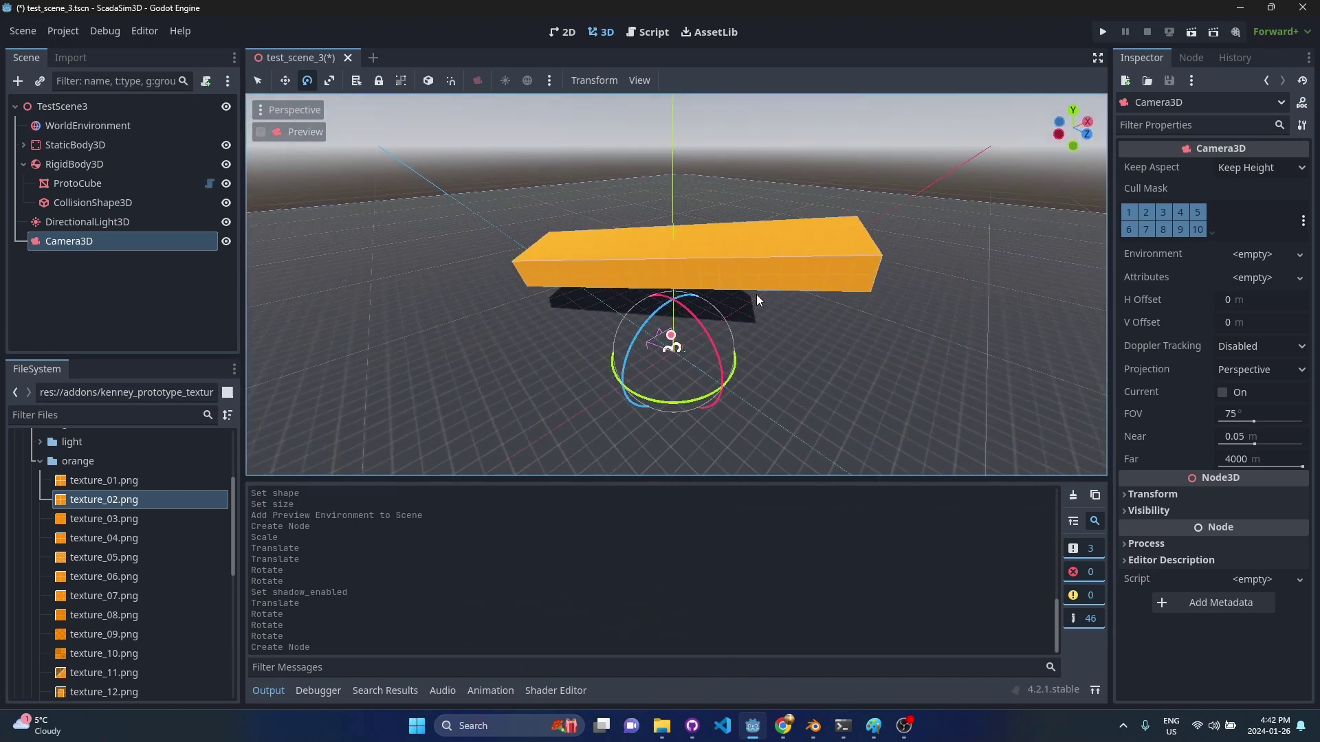
pyautogui.hotkey('ctrl', 'alt', 'm')
pyautogui.hotkey('ctrl', 'alt', 'm')
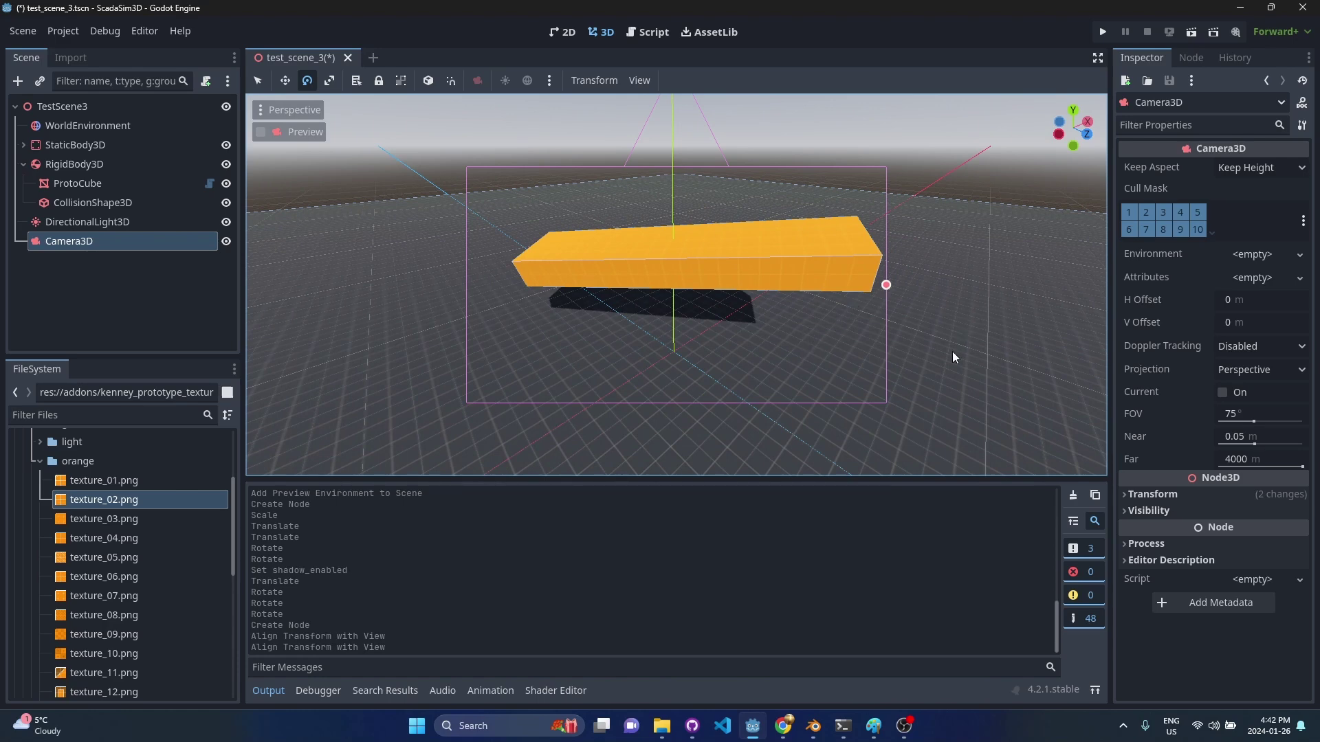
# - Save the scene and test the rigid body's fall onto the floor in a debug run
pyautogui.hotkey('ctrl', 's')
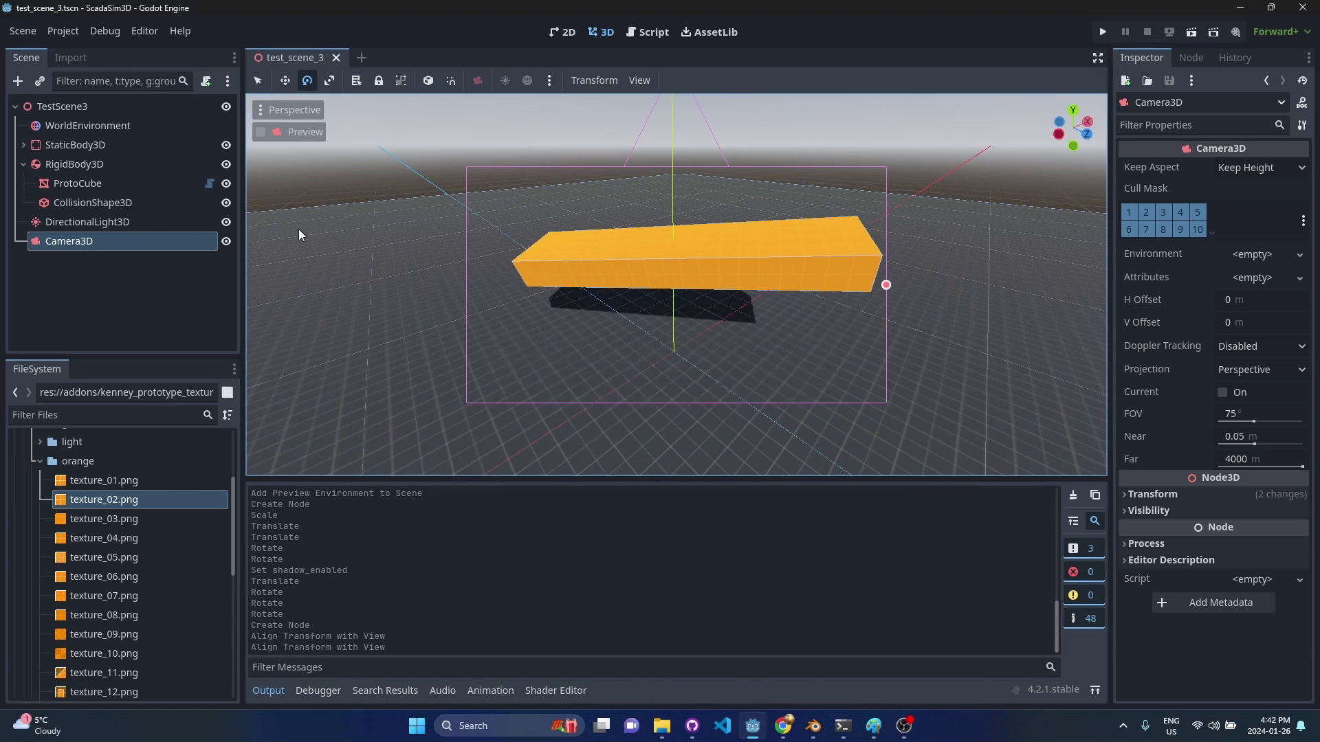
pyautogui.click(583, 452)
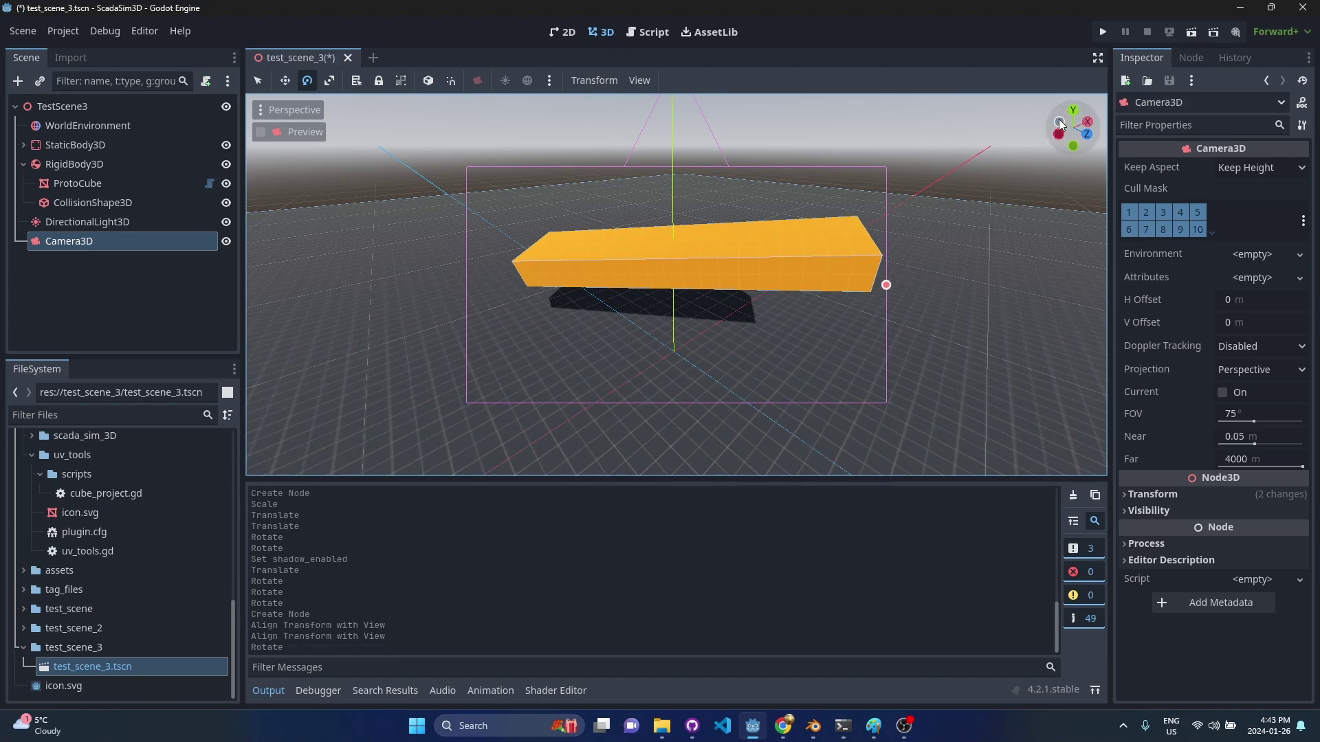
pyautogui.hotkey('ctrl', 's')
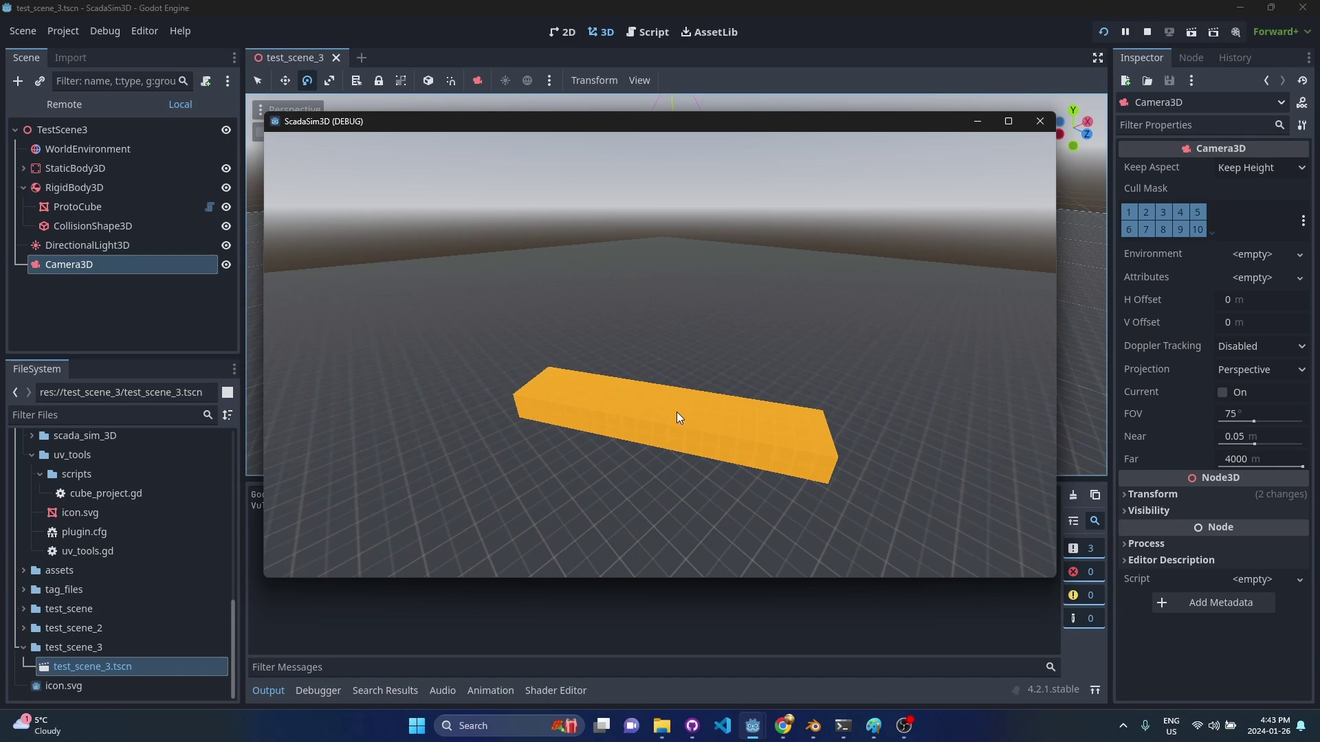
pyautogui.click(1041, 122)
# - Examine the orange beam's tiled texture and its cast shadow from several angles and distances
pyautogui.press('w')
pyautogui.moveTo(814, 292); pyautogui.dragTo(853, 230, button='right')
pyautogui.press('a')
pyautogui.press('d')
pyautogui.press('s')
pyautogui.press('w')
pyautogui.press('a')
pyautogui.press('d')
pyautogui.press('d')
pyautogui.press('s')
pyautogui.press('a')
pyautogui.click(770, 271)
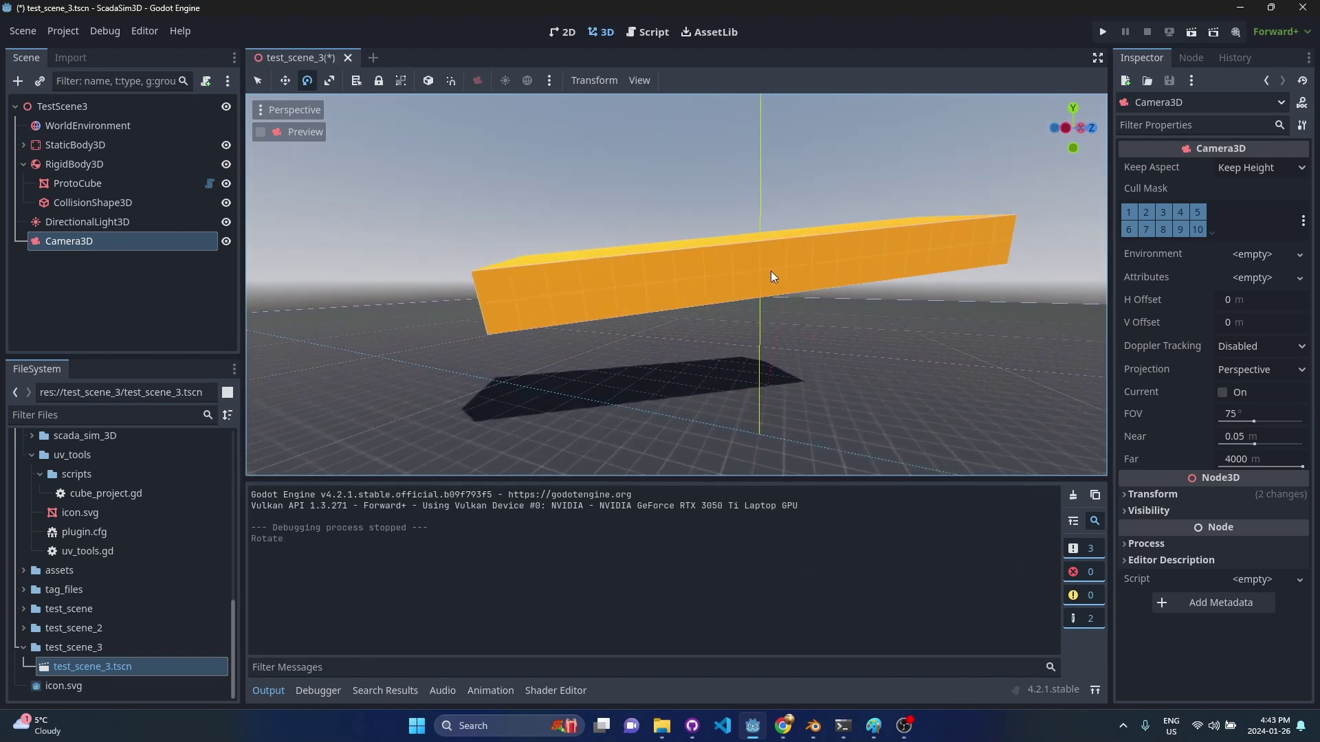
pyautogui.press('a')
pyautogui.moveTo(770, 271)
pyautogui.mouseDown(button='right')
pyautogui.moveTo(866, 268)
pyautogui.moveTo(757, 264)
pyautogui.mouseUp(button='right')
pyautogui.click(770, 271)
pyautogui.press('s')
pyautogui.press('d')
pyautogui.press('s')
pyautogui.moveTo(694, 279); pyautogui.dragTo(653, 282, button='middle')
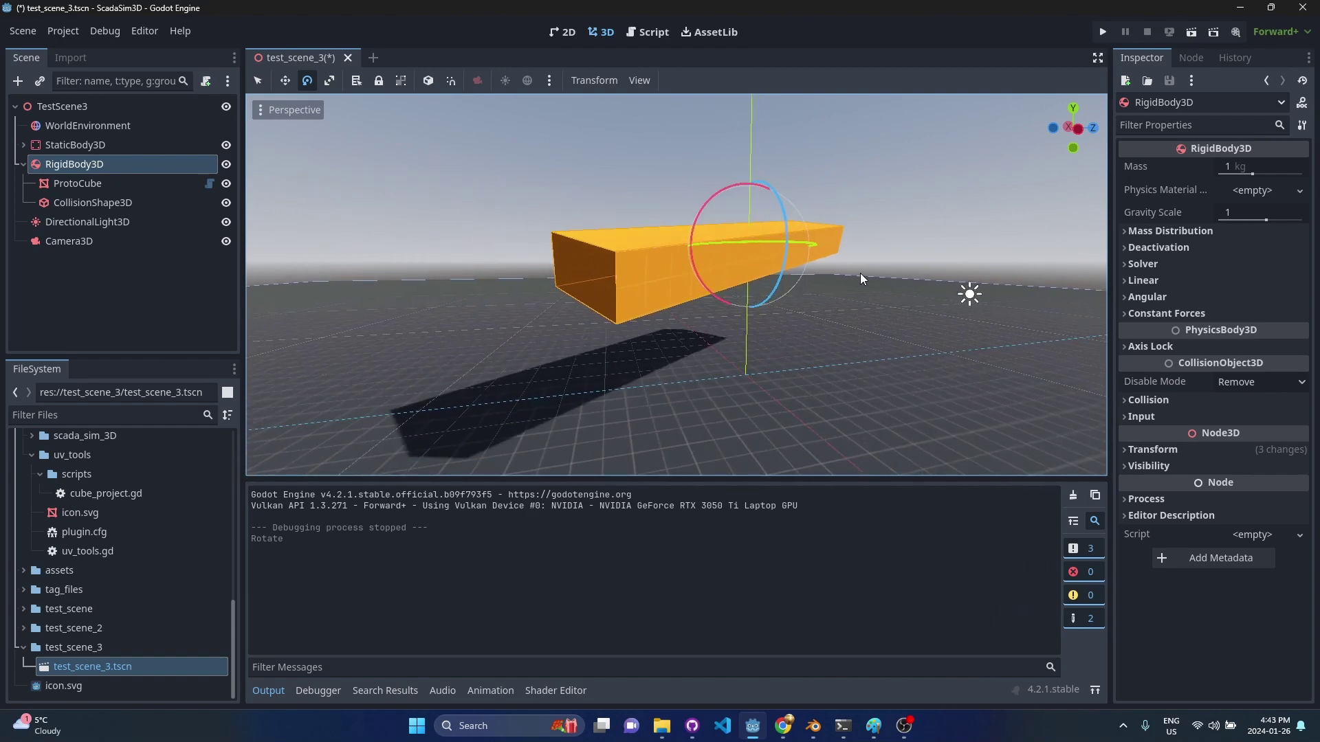